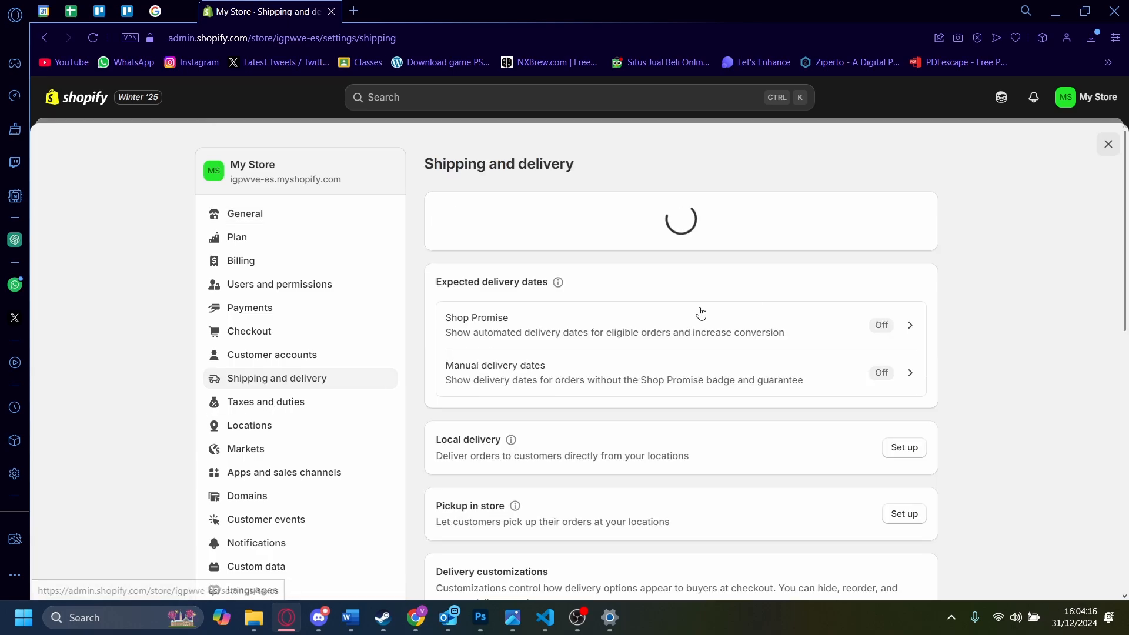
- Start a new shipping profile and add a shipping zone covering all available Asian countries and regions
left_click(903, 224)
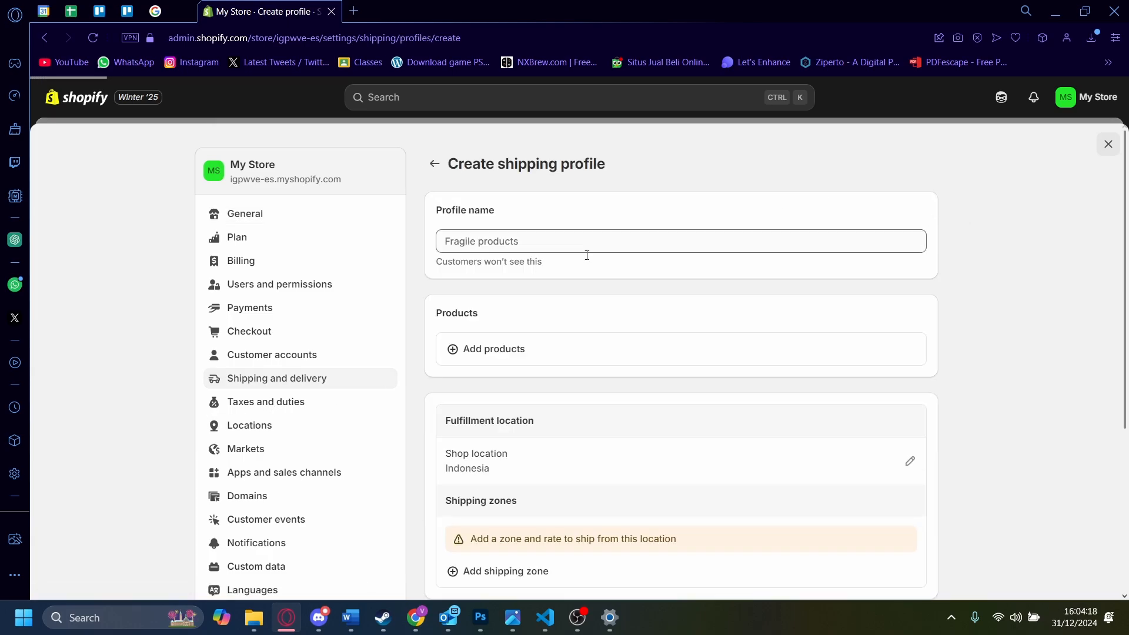
scroll(485, 376, "down", 4)
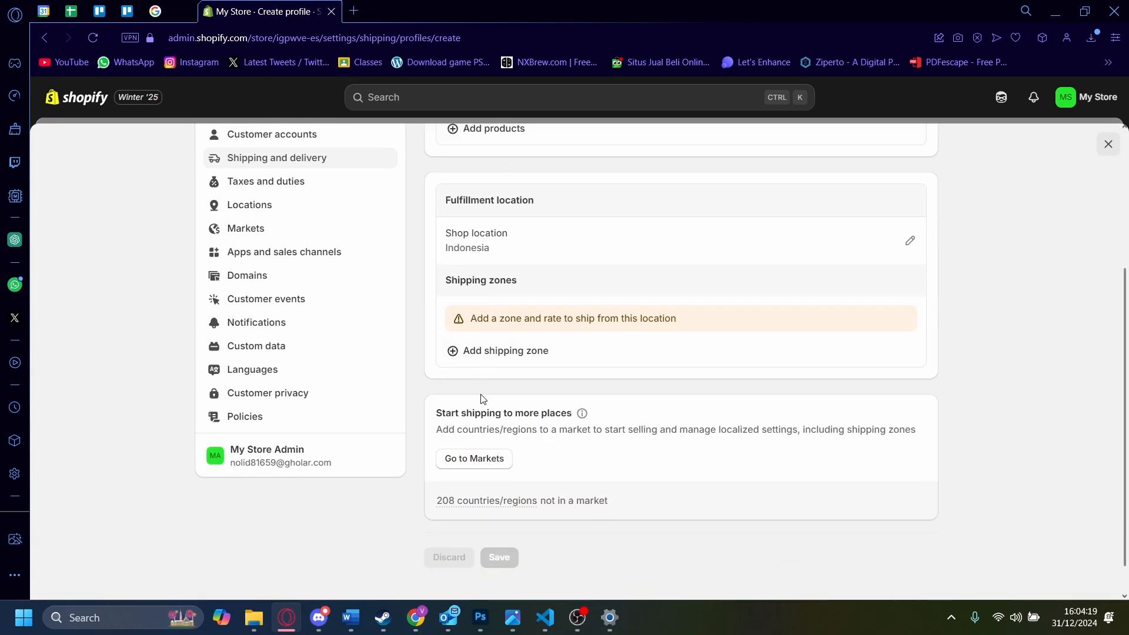
left_click(494, 355)
left_click(381, 331)
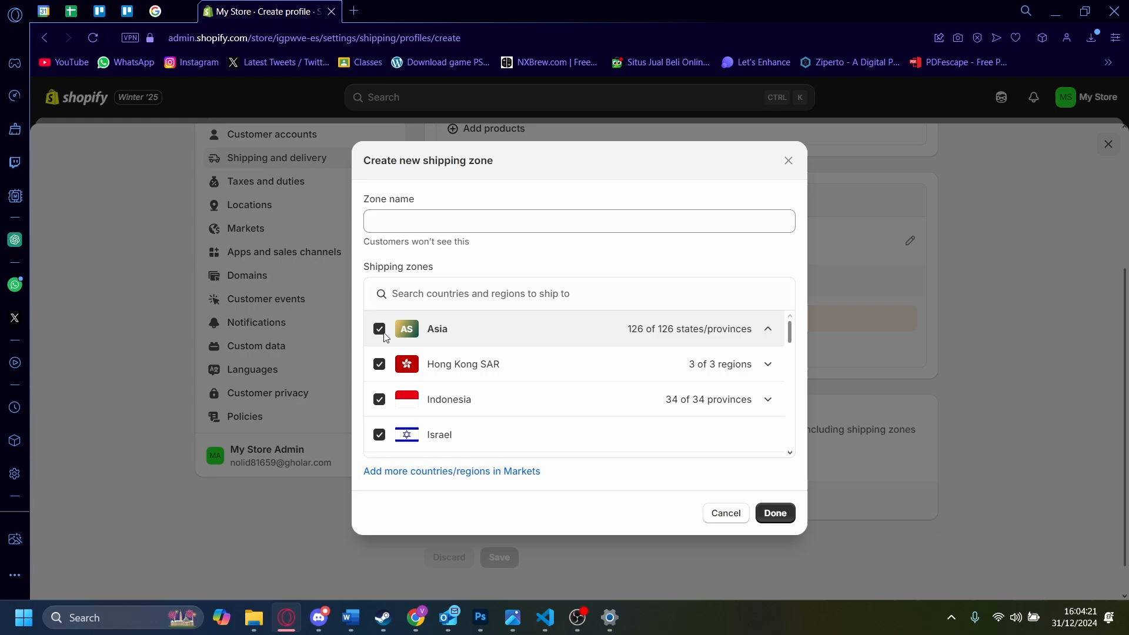
left_click(784, 507)
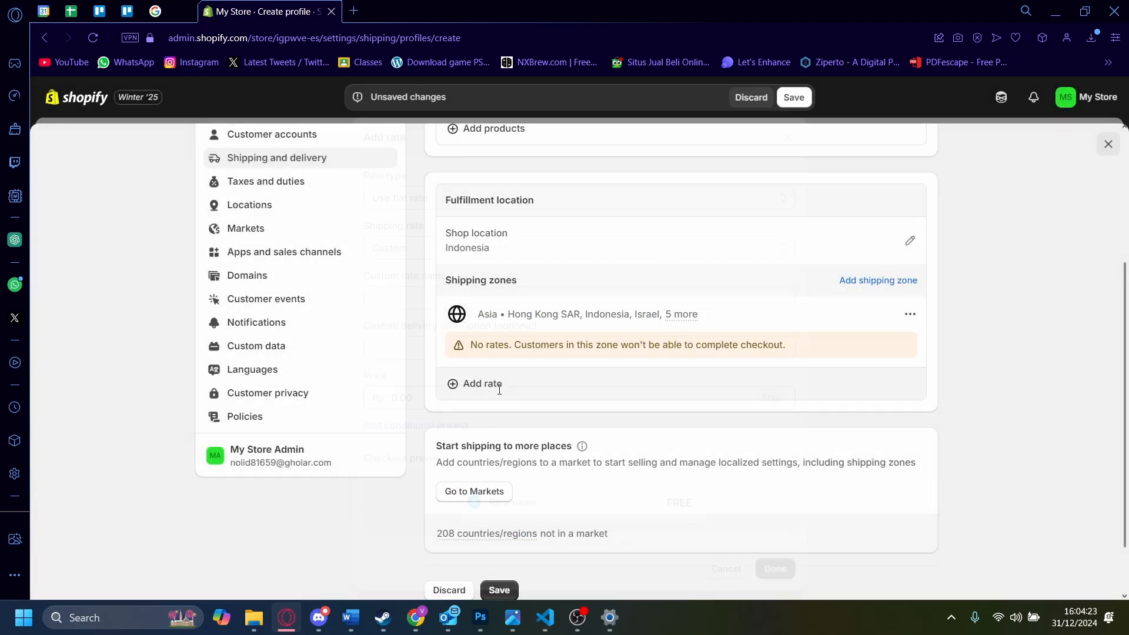
- Start a flat rate for the Asia zone, view its conditional pricing options by item weight or order price, and cancel the rate
left_click(496, 383)
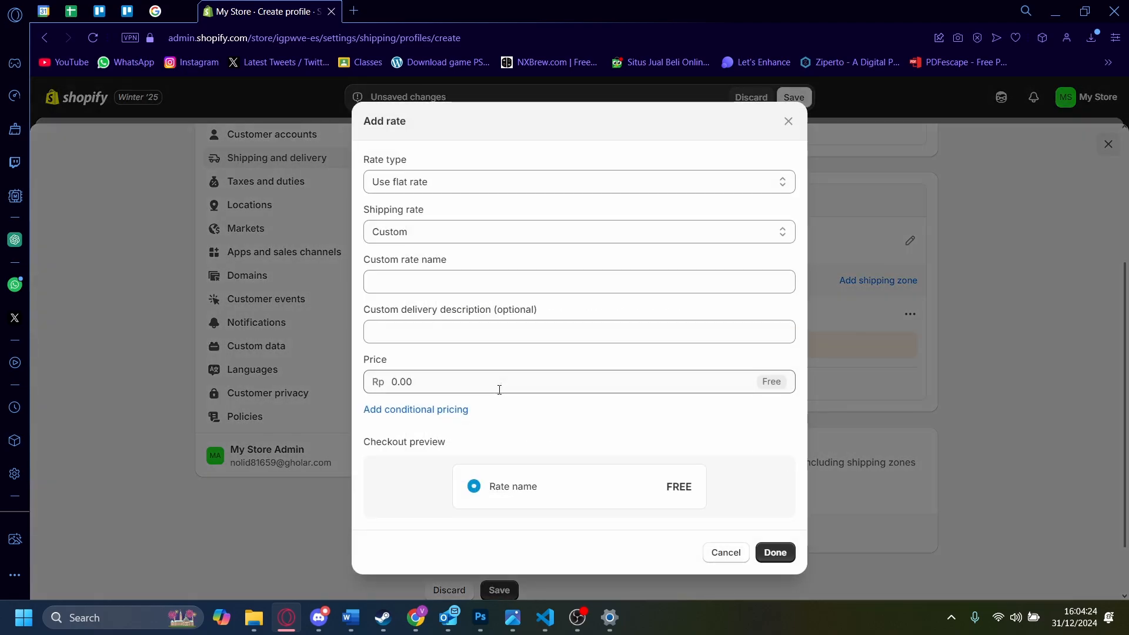
left_click(438, 187)
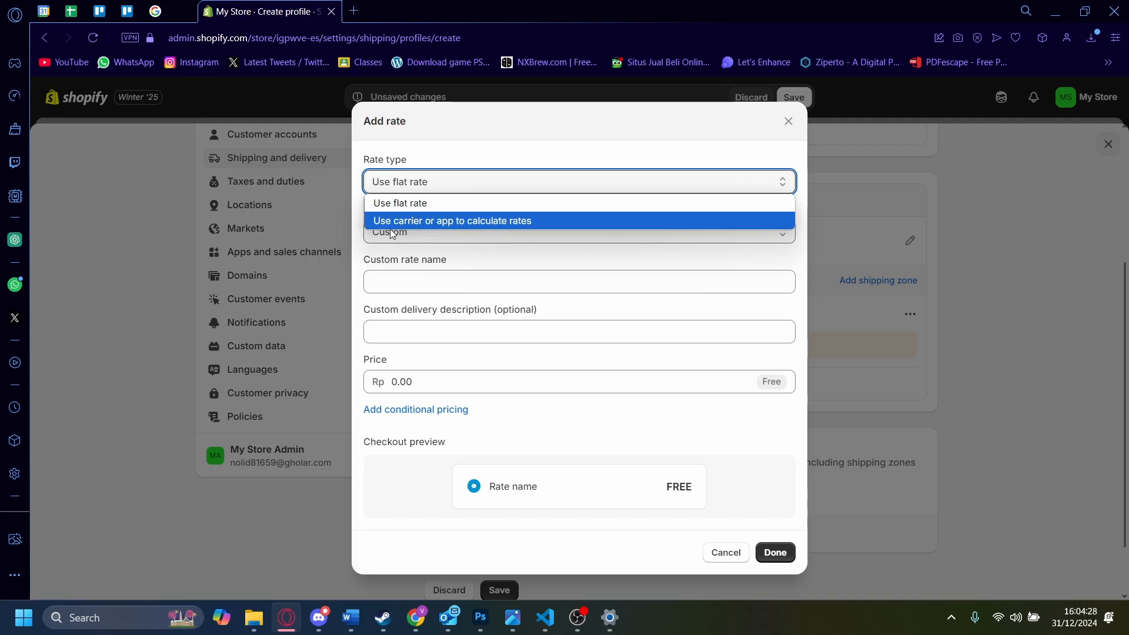
left_click(413, 202)
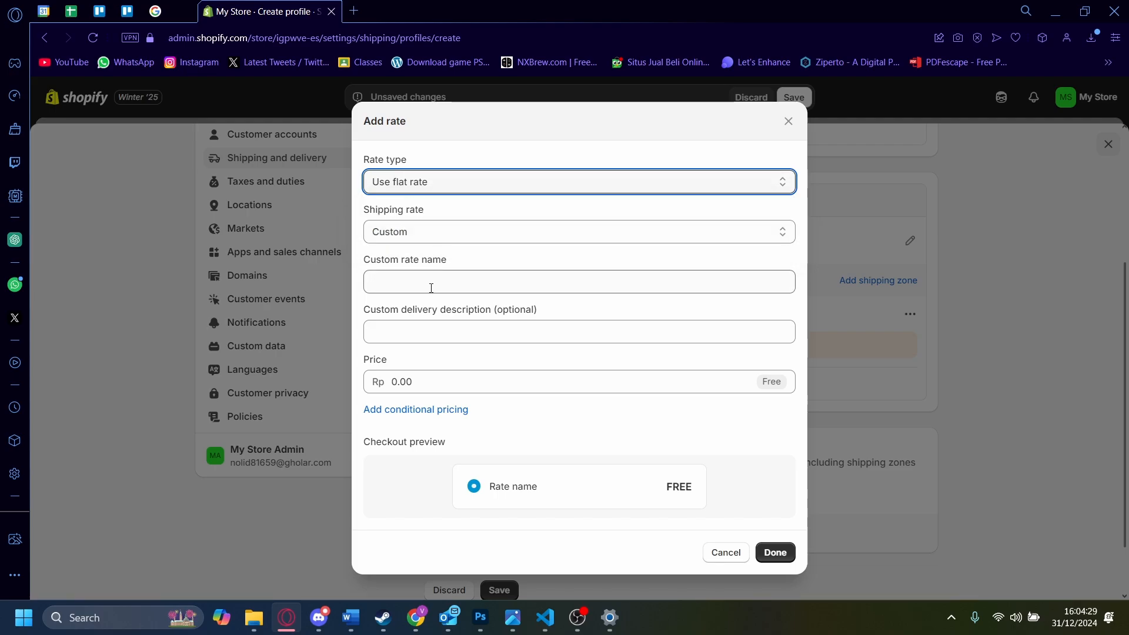
left_click(425, 408)
scroll(599, 412, "down", 2)
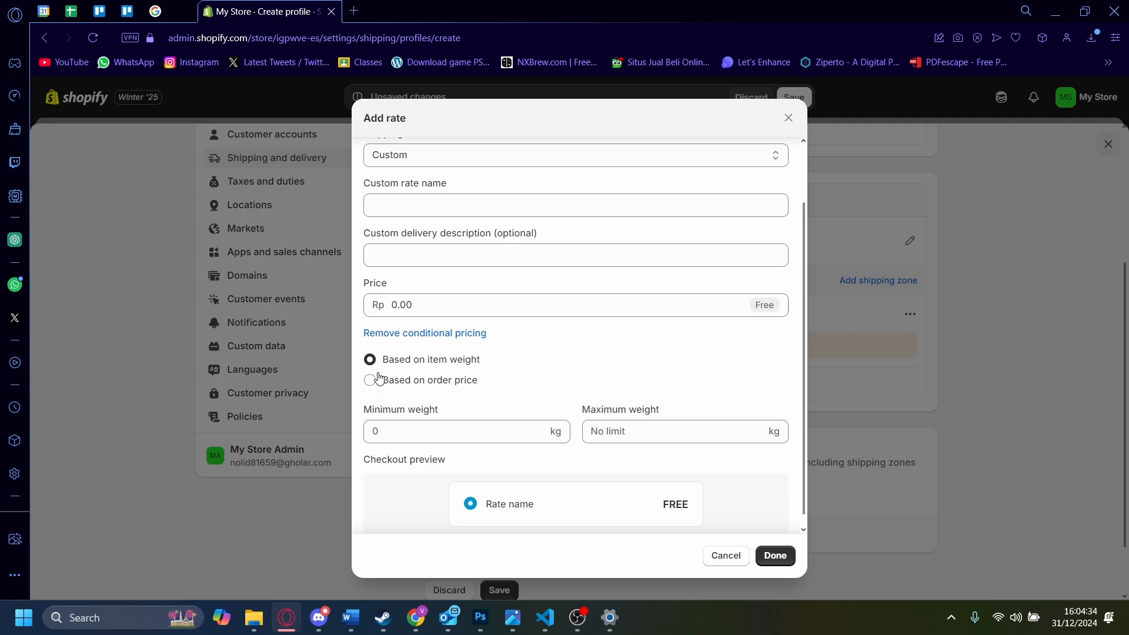
scroll(447, 396, "down", 1)
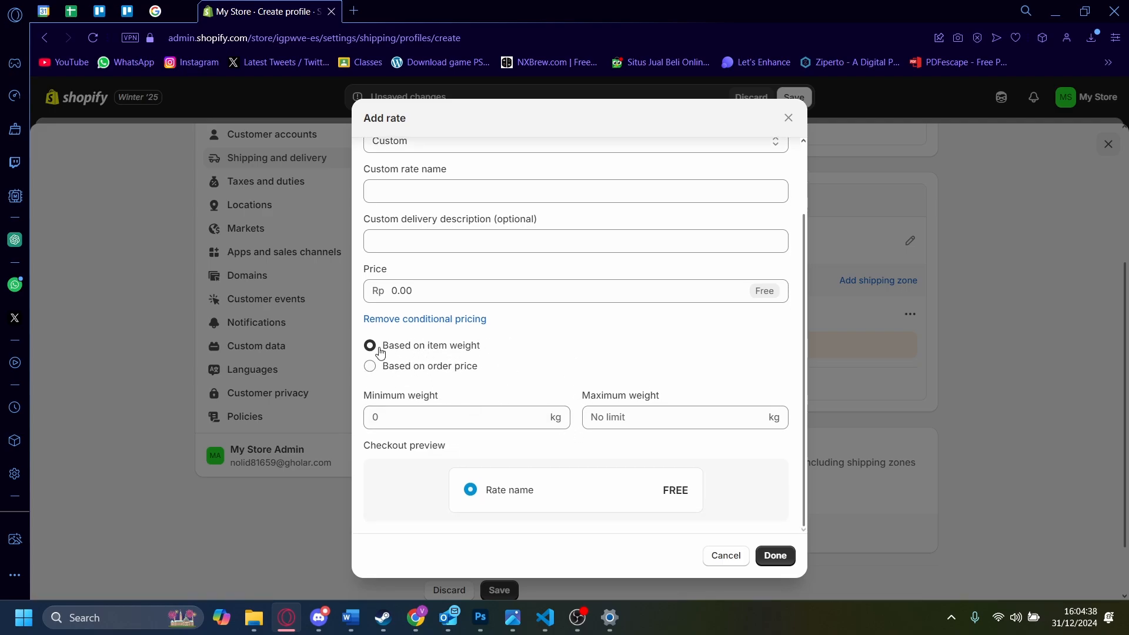
scroll(377, 347, "up", 3)
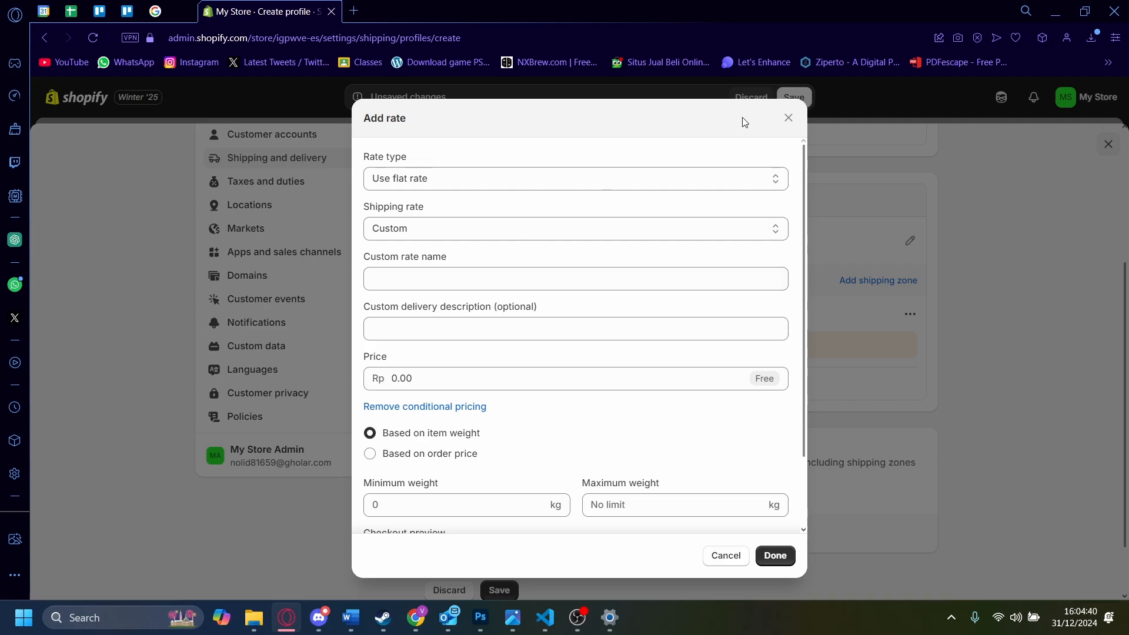
left_click(788, 119)
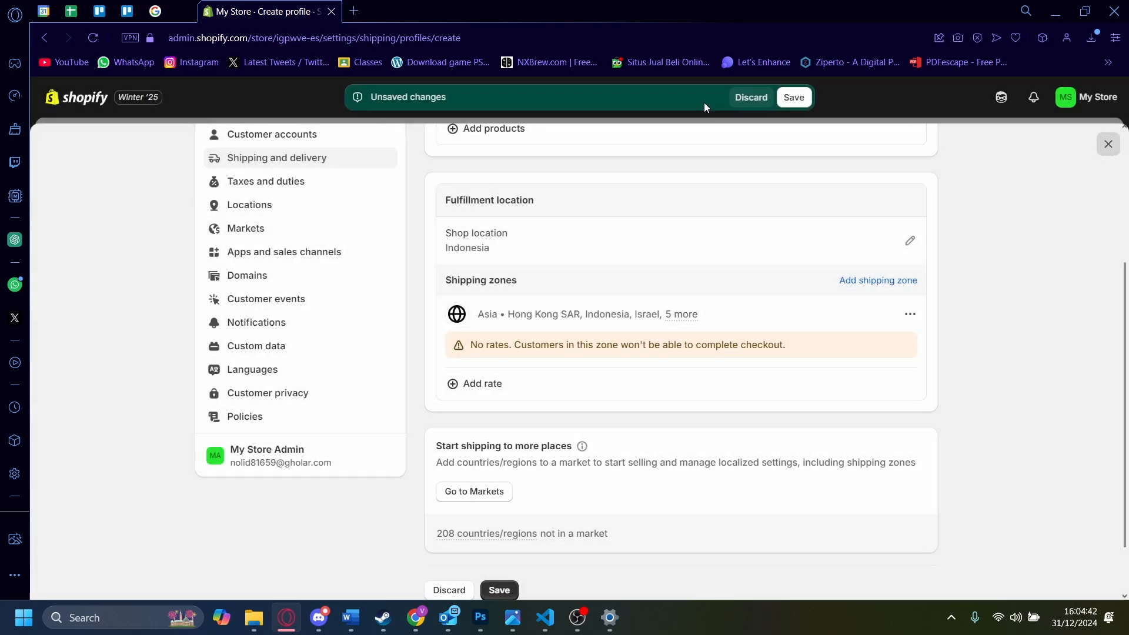
- Leave the store settings, search the store for "shipeasy" and view the Shipeasy — Shipping Rates app store listing
left_click(1107, 144)
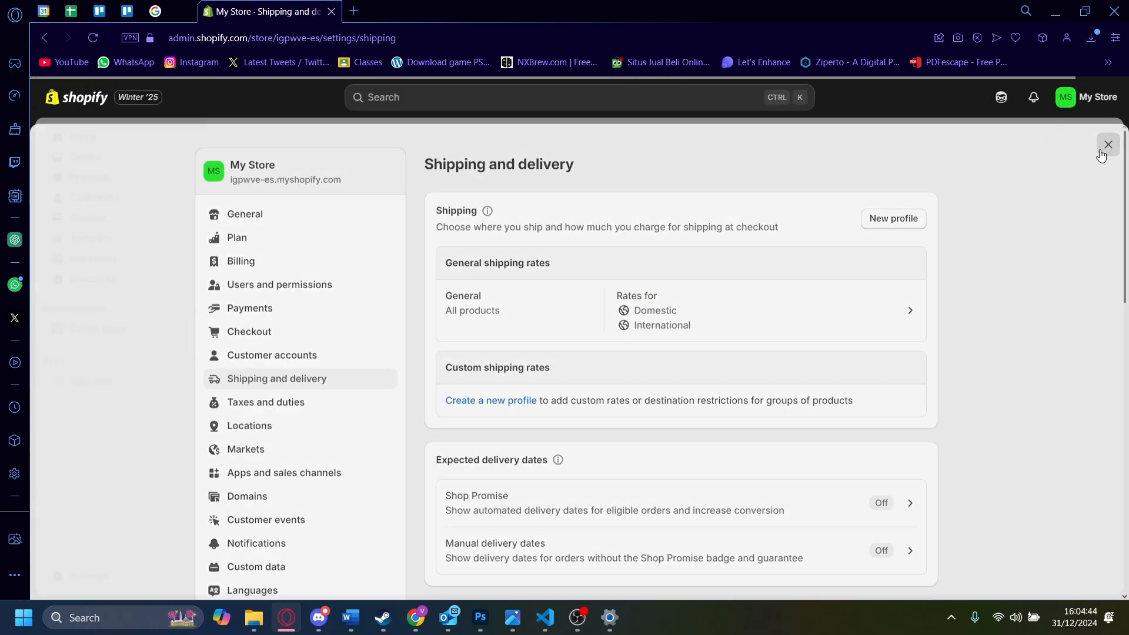
left_click(1107, 144)
left_click(430, 99)
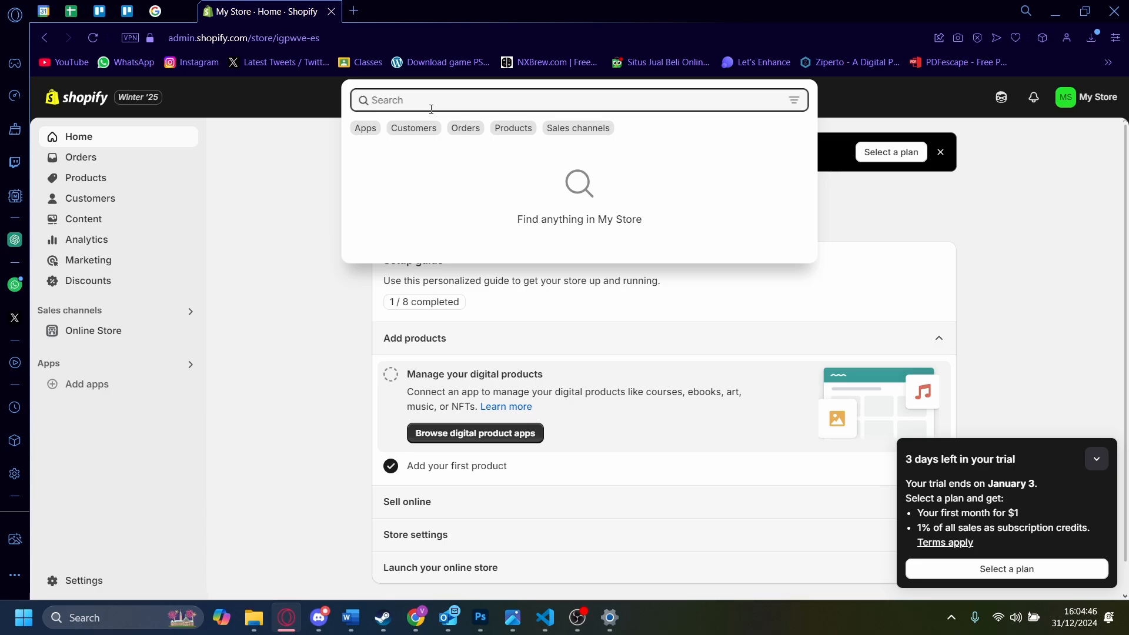
type("shipeasy")
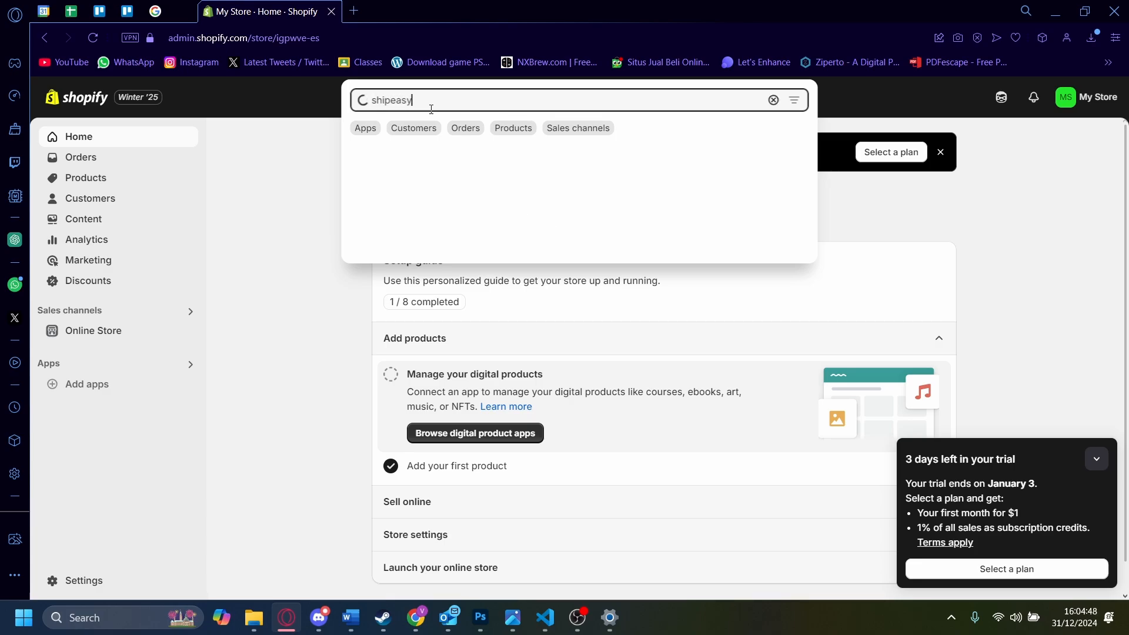
left_click(470, 145)
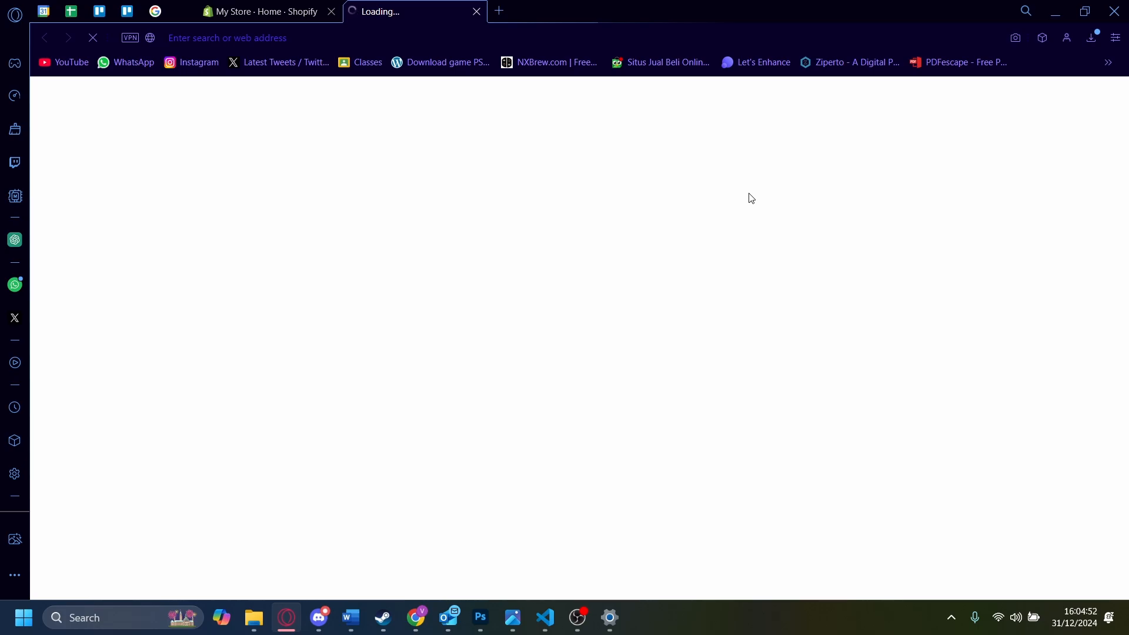
left_click(293, 8)
left_click(389, 12)
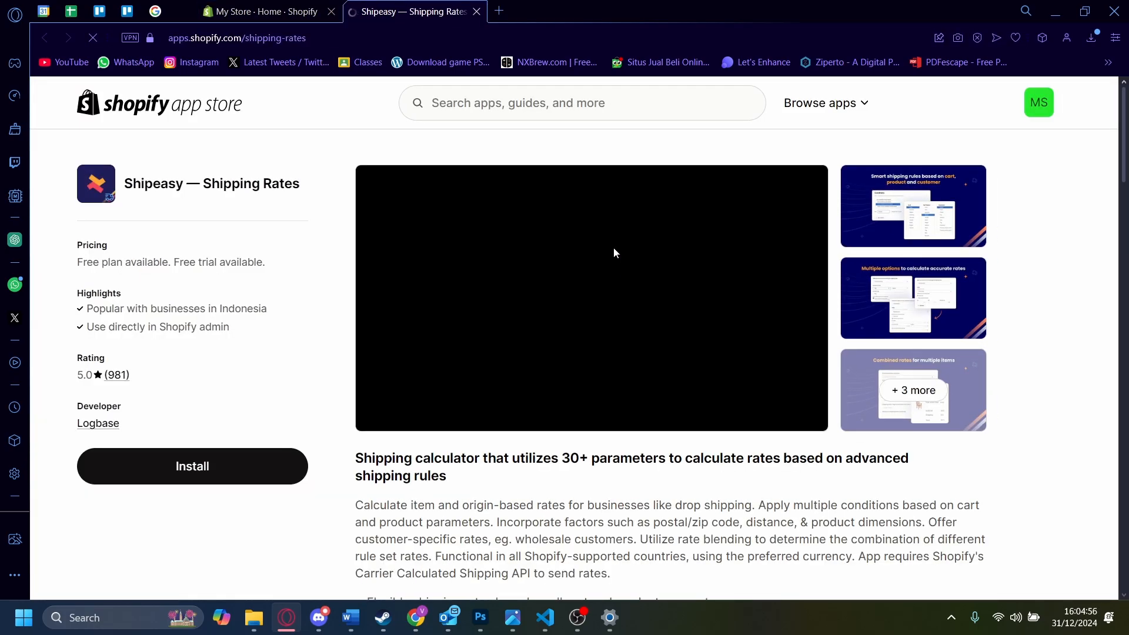
- Review the personal-data and store-data permissions requested by Shipeasy and install the app on the store
left_click(212, 463)
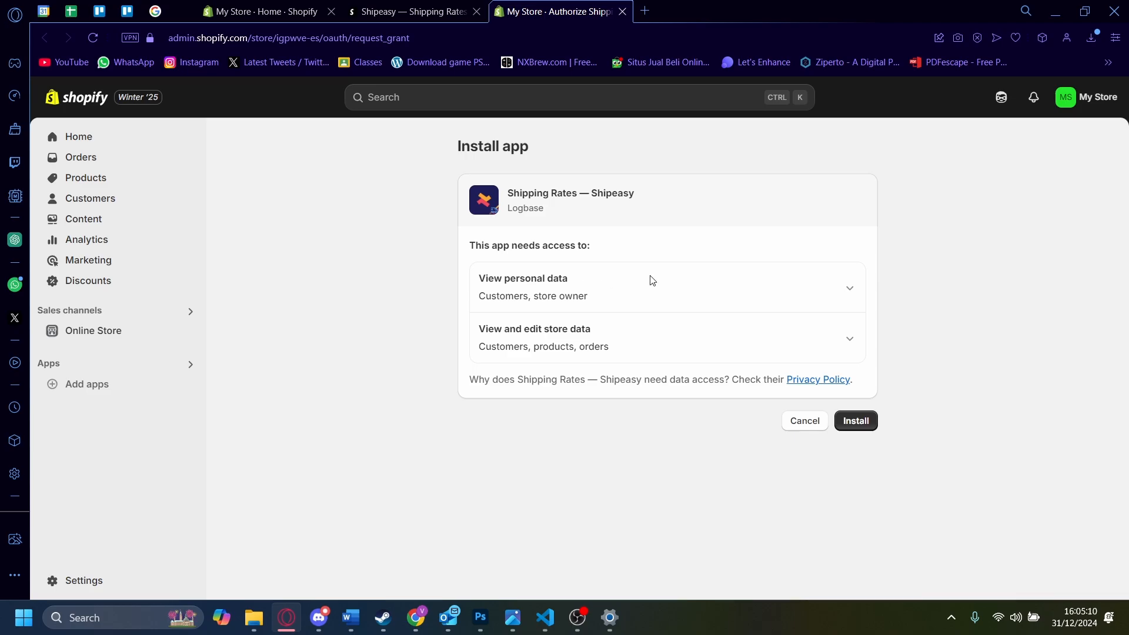
left_click(849, 288)
left_click(851, 407)
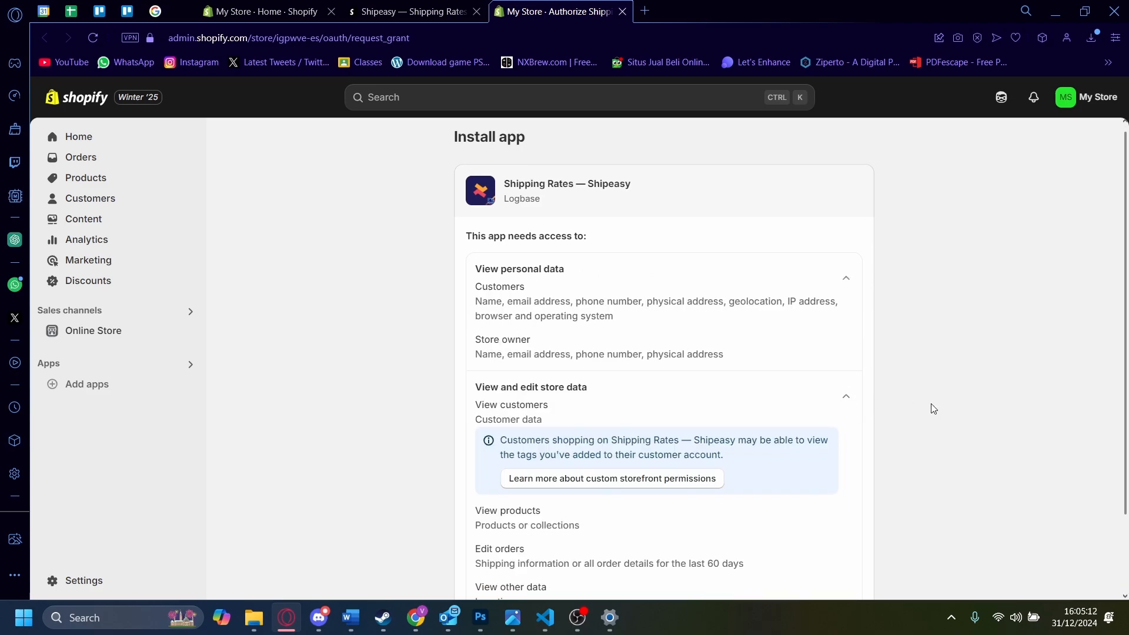
scroll(929, 406, "down", 3)
scroll(378, 285, "up", 3)
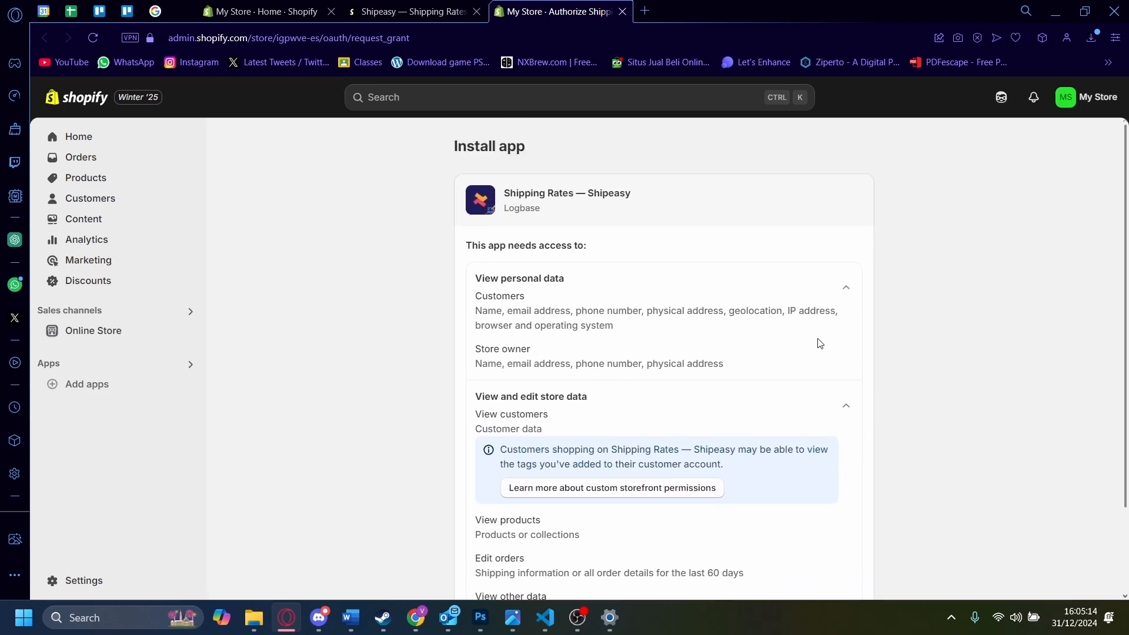
scroll(817, 343, "down", 3)
scroll(786, 285, "up", 3)
scroll(562, 272, "down", 2)
scroll(562, 272, "down", 1)
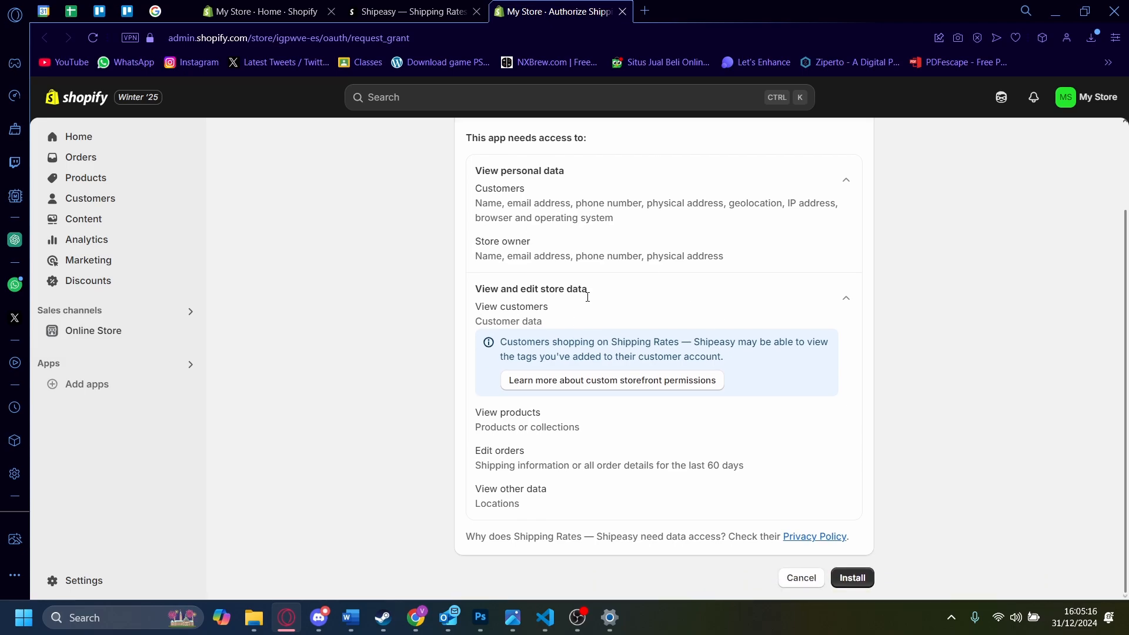
left_click(866, 582)
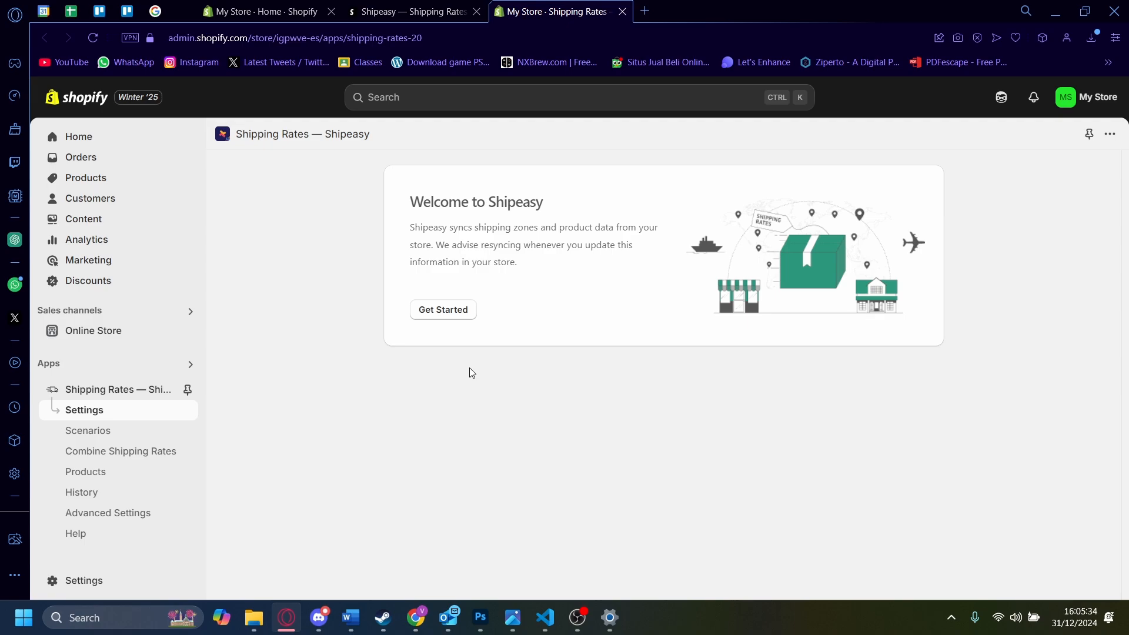
- Get started with Shipeasy and look through its general settings down to the weight, dimension and distance formats
left_click(451, 316)
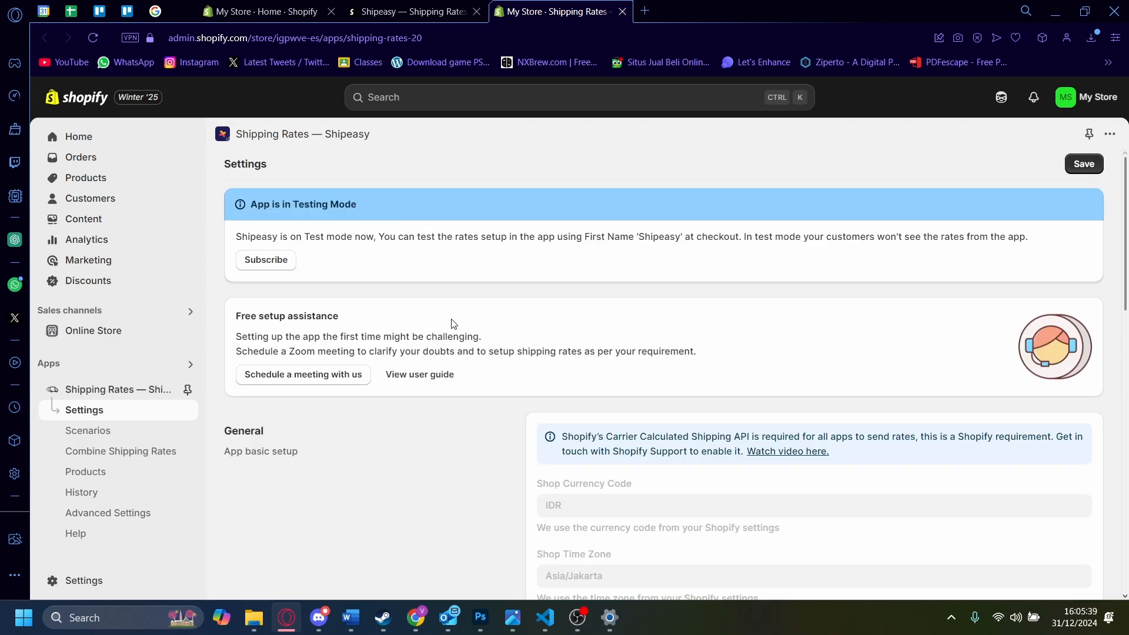
scroll(885, 441, "down", 1)
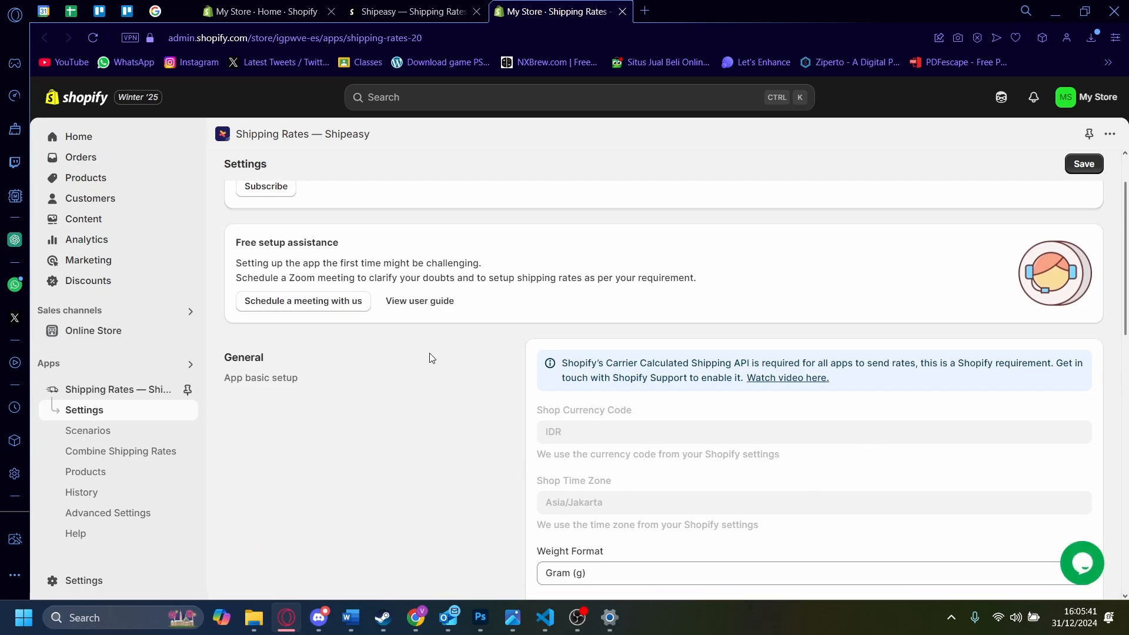
scroll(894, 290, "down", 3)
scroll(613, 405, "up", 4)
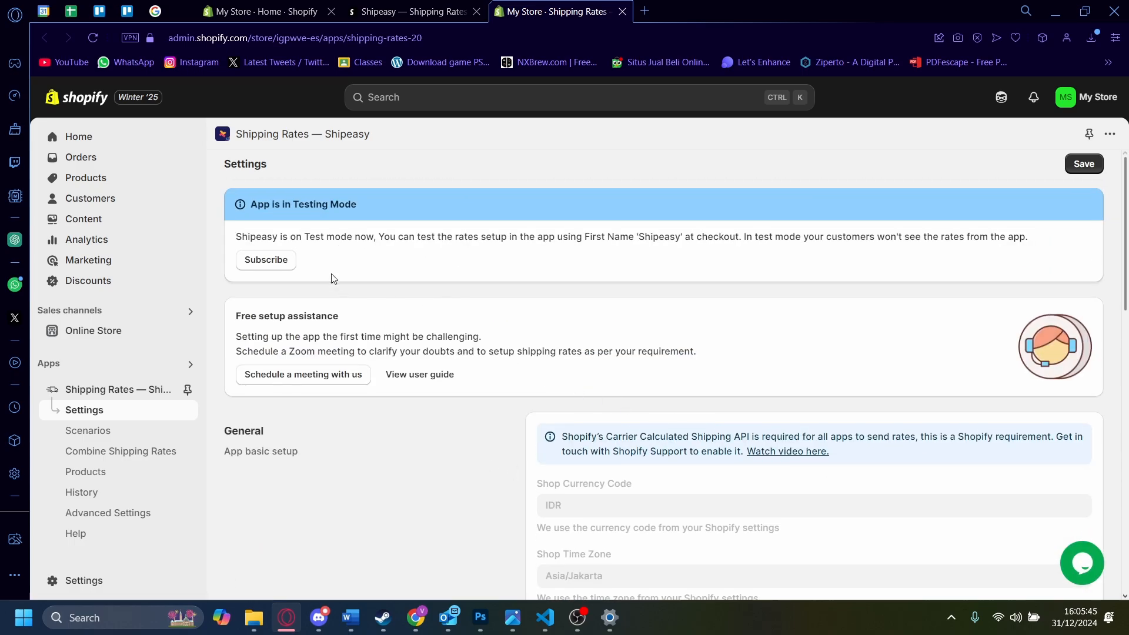
scroll(401, 252, "down", 3)
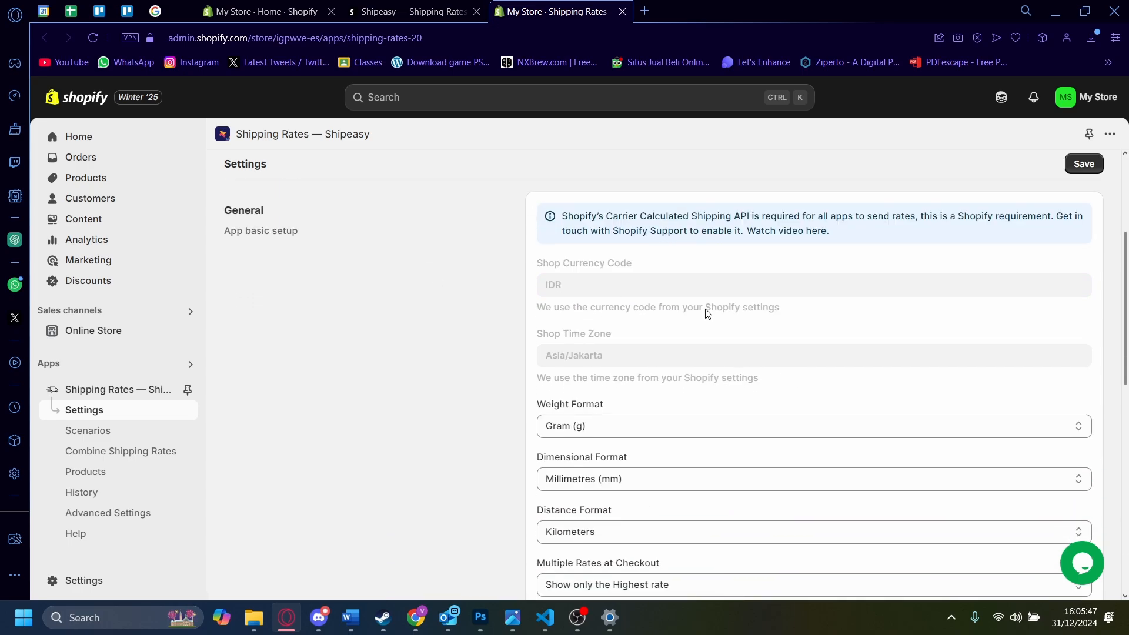
scroll(823, 341, "down", 2)
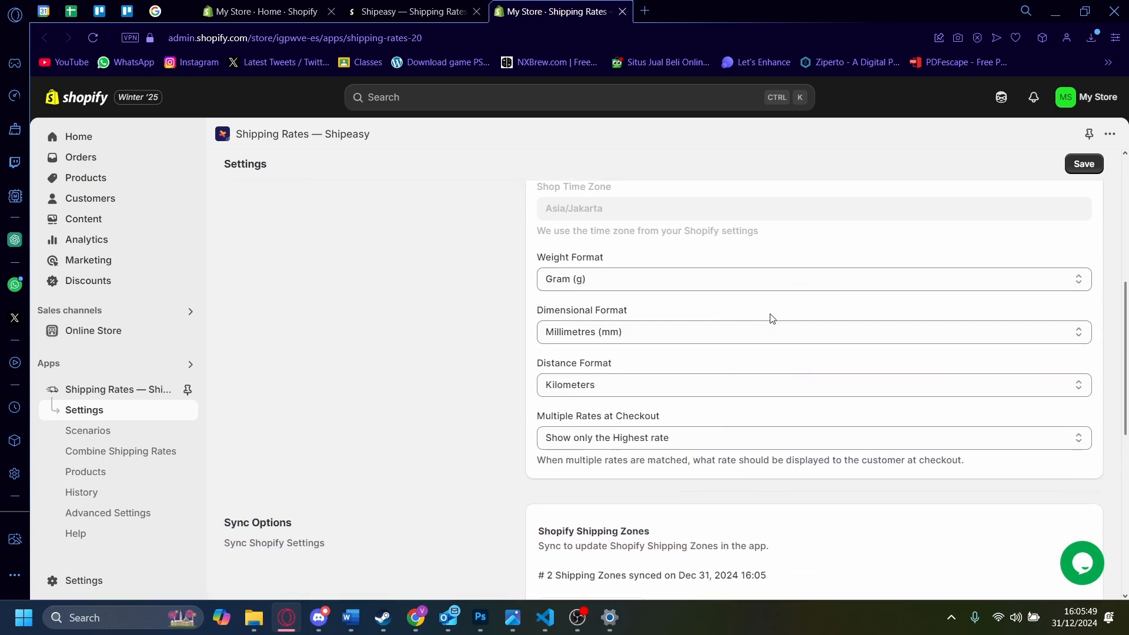
- Check the weight format and multiple-rates options, keep Gram (g) and Show only the Highest rate, and save the Shipeasy settings
left_click(644, 280)
left_click(446, 371)
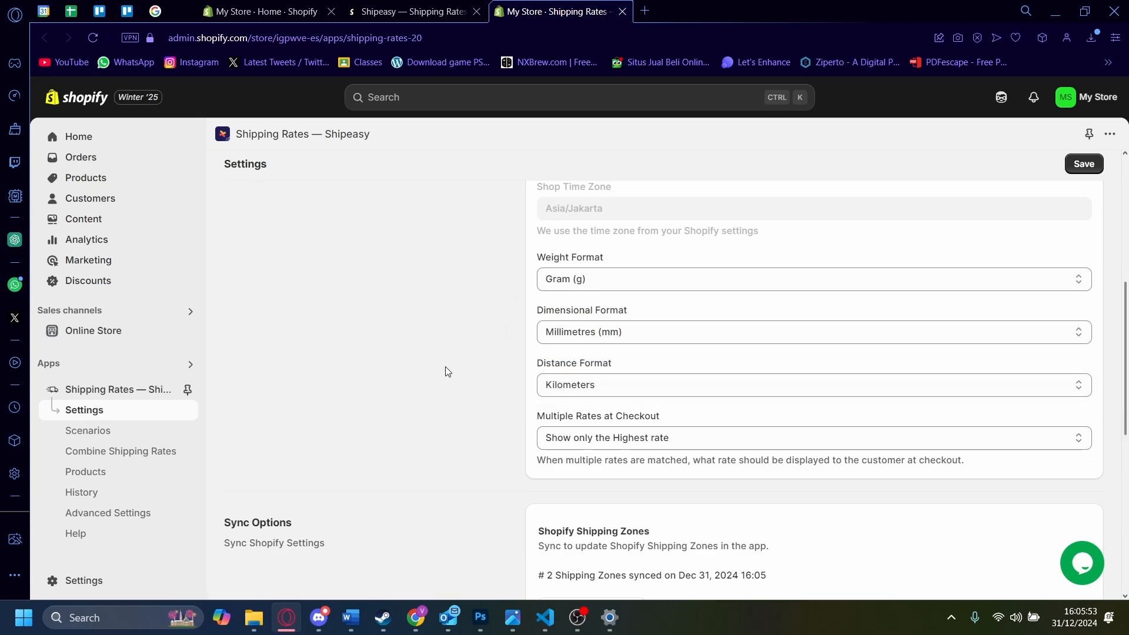
scroll(684, 290, "down", 2)
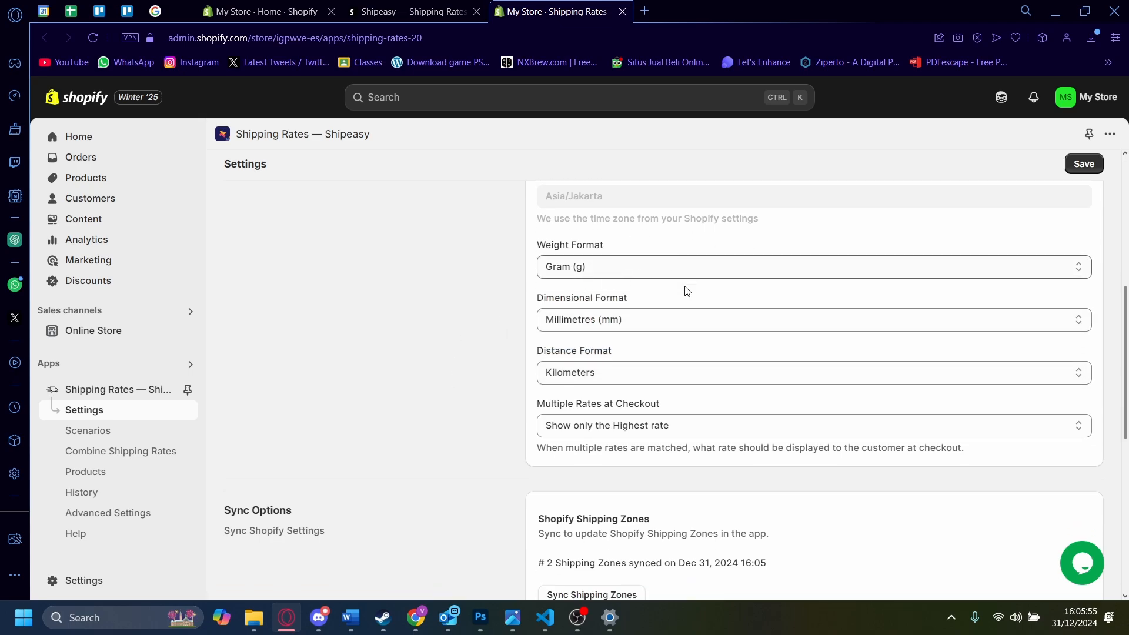
left_click(681, 291)
left_click(681, 291)
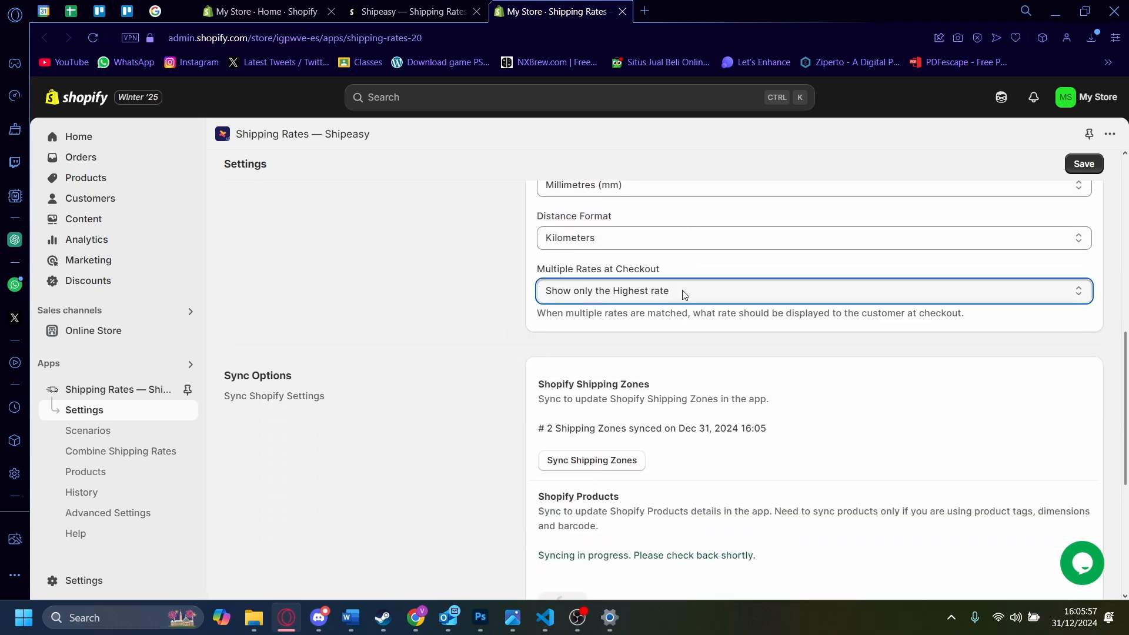
scroll(887, 320, "down", 5)
scroll(945, 284, "up", 15)
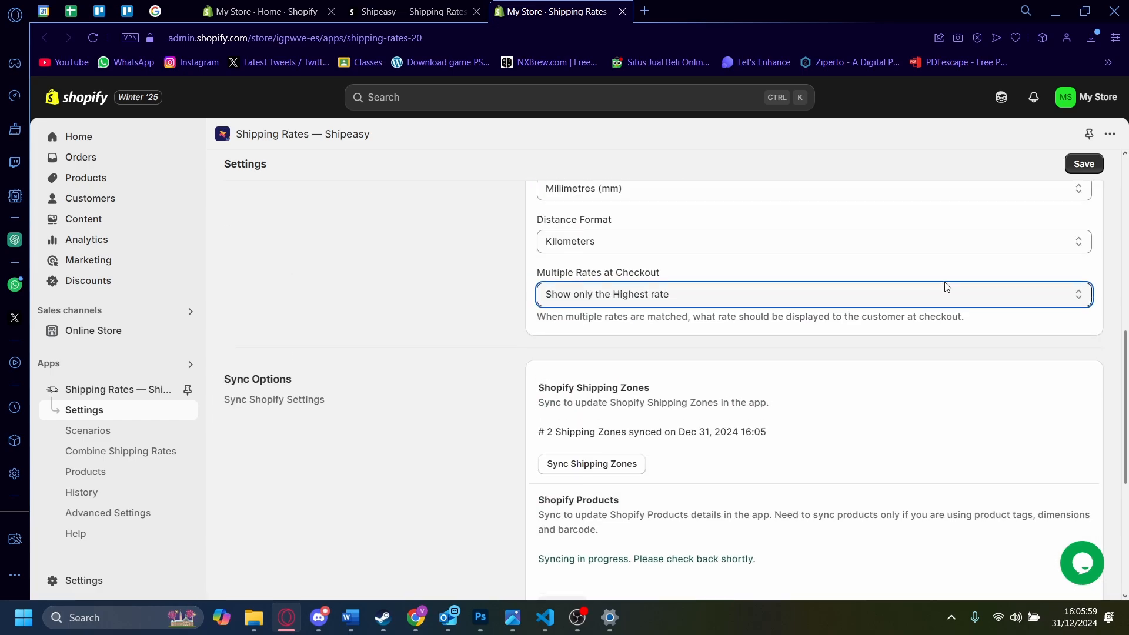
left_click(1096, 166)
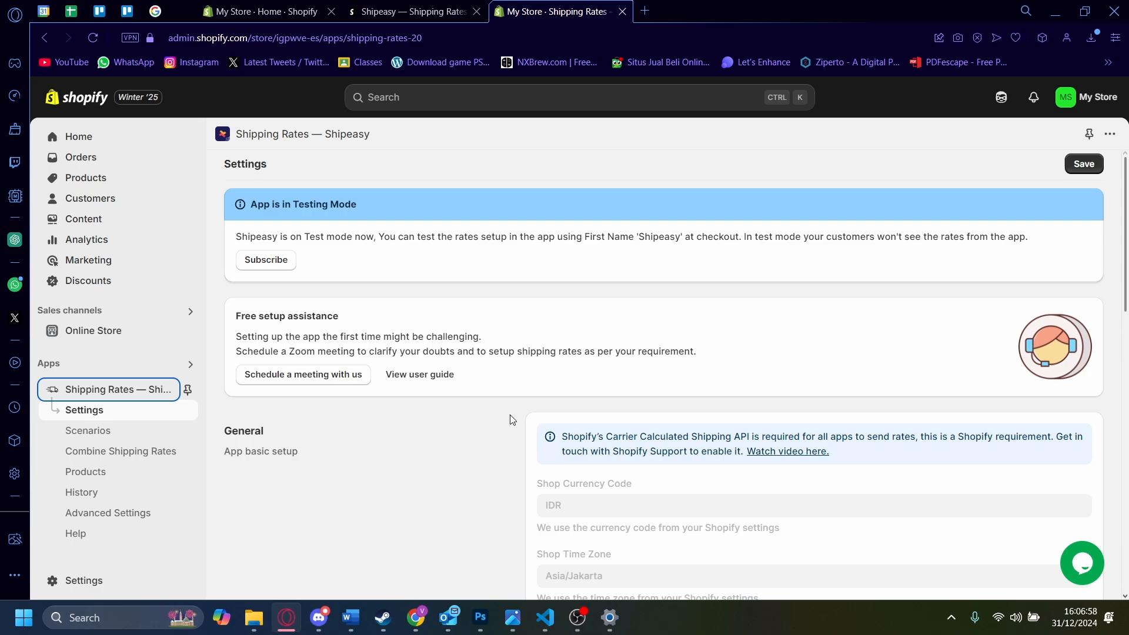
- Look over the remaining Shipeasy settings, including the sync options, and start a new scenario named "test"
scroll(968, 383, "down", 8)
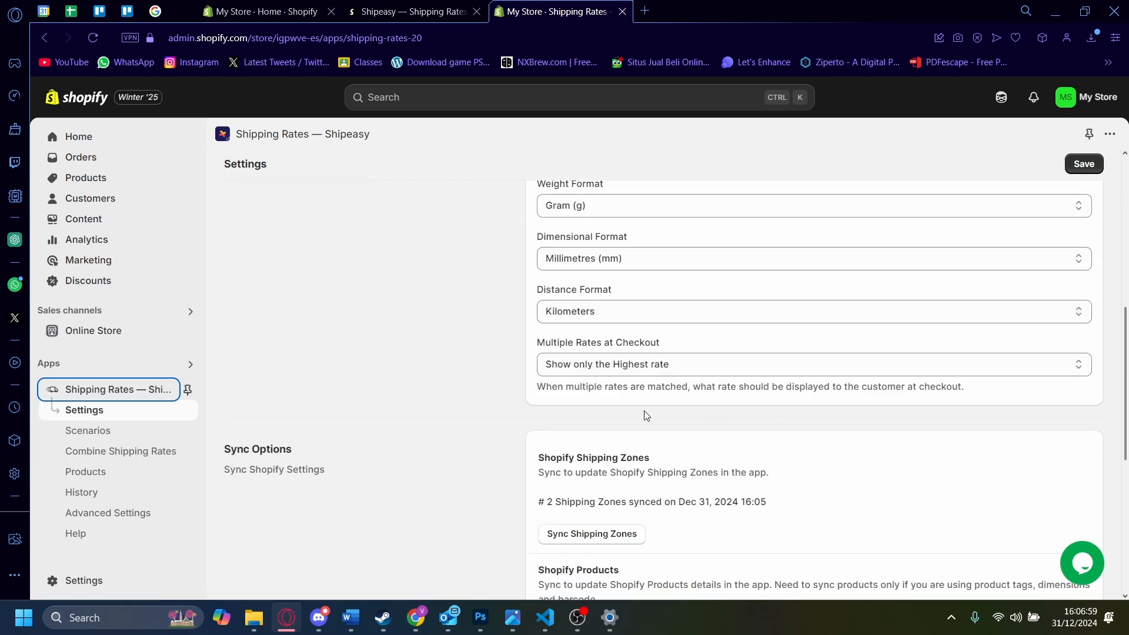
scroll(646, 415, "down", 3)
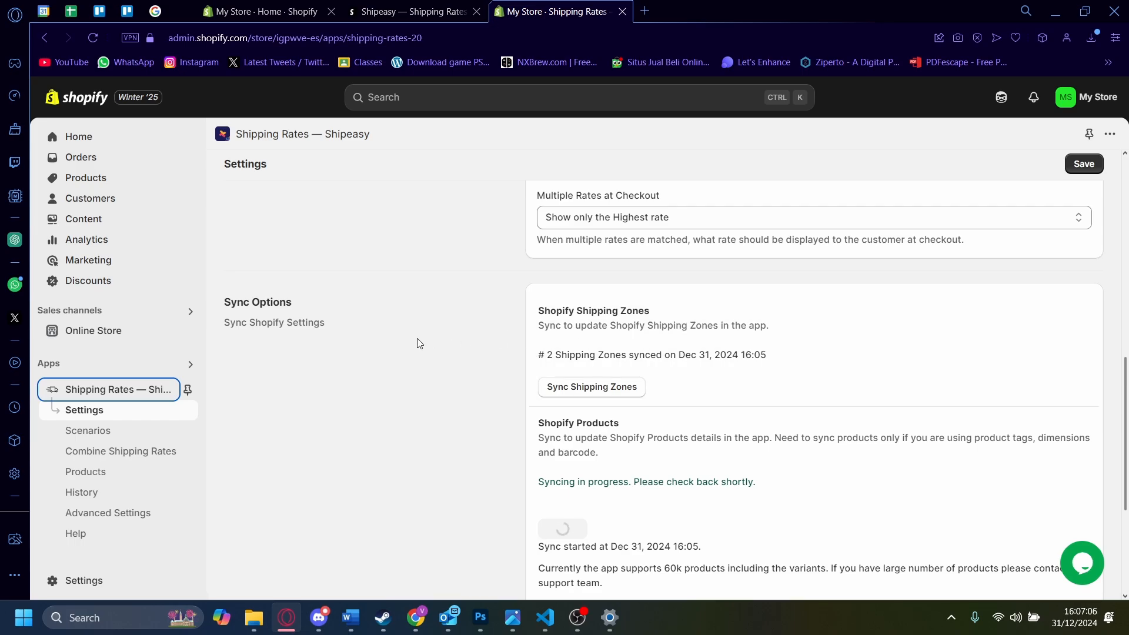
left_click(74, 430)
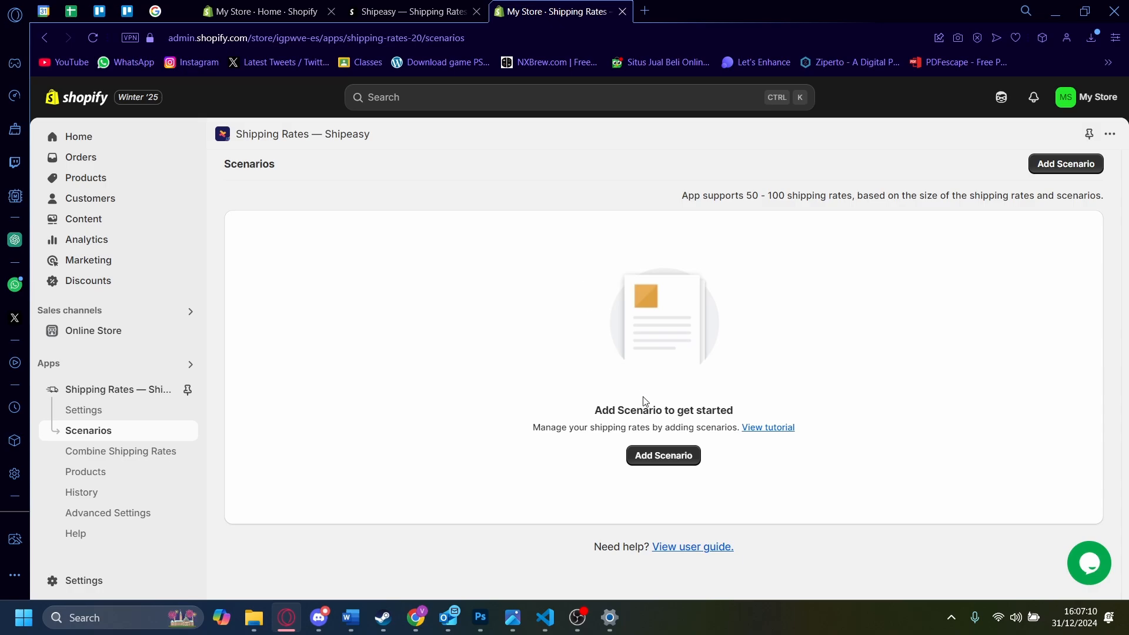
left_click(665, 456)
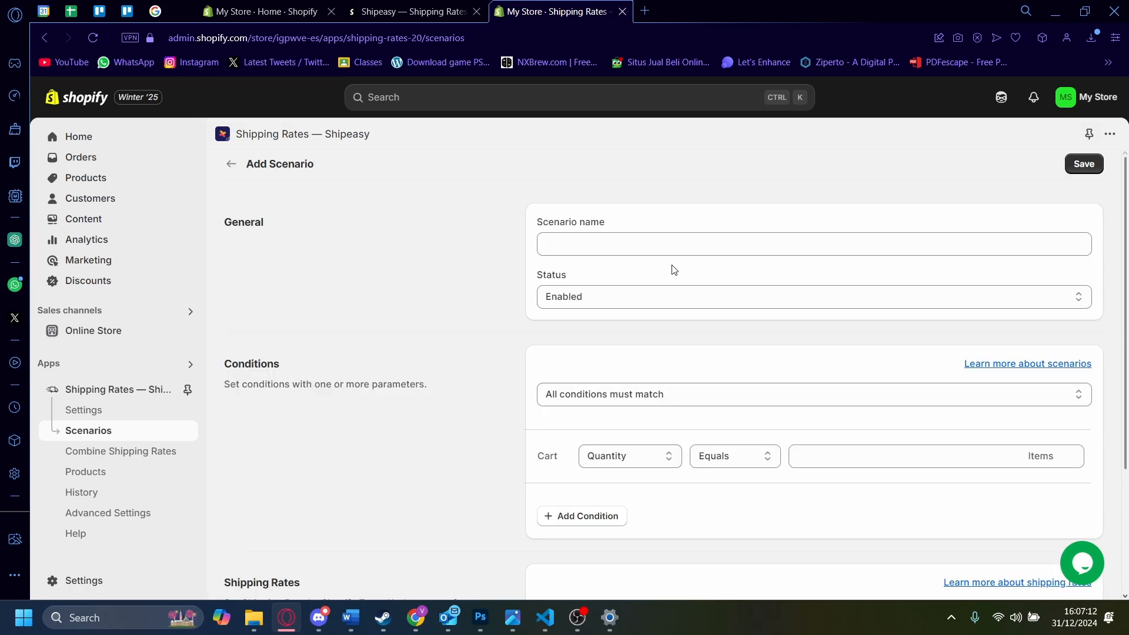
left_click(609, 245)
left_click(629, 303)
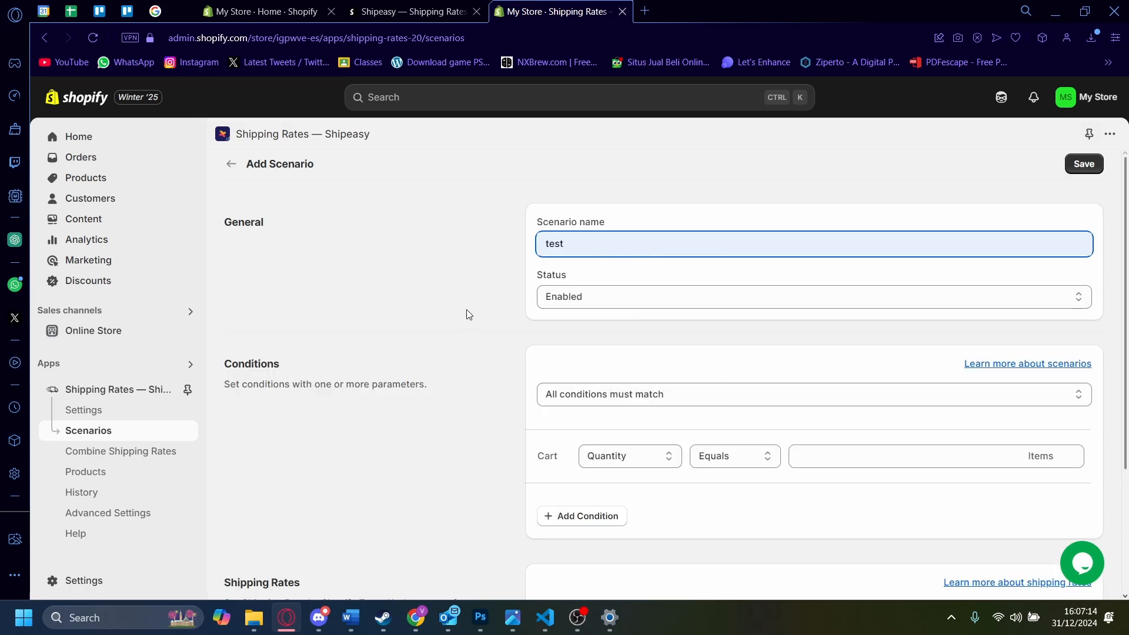
- Keep All conditions must match for the scenario and set the cart quantity condition's value to 5 items
left_click(606, 394)
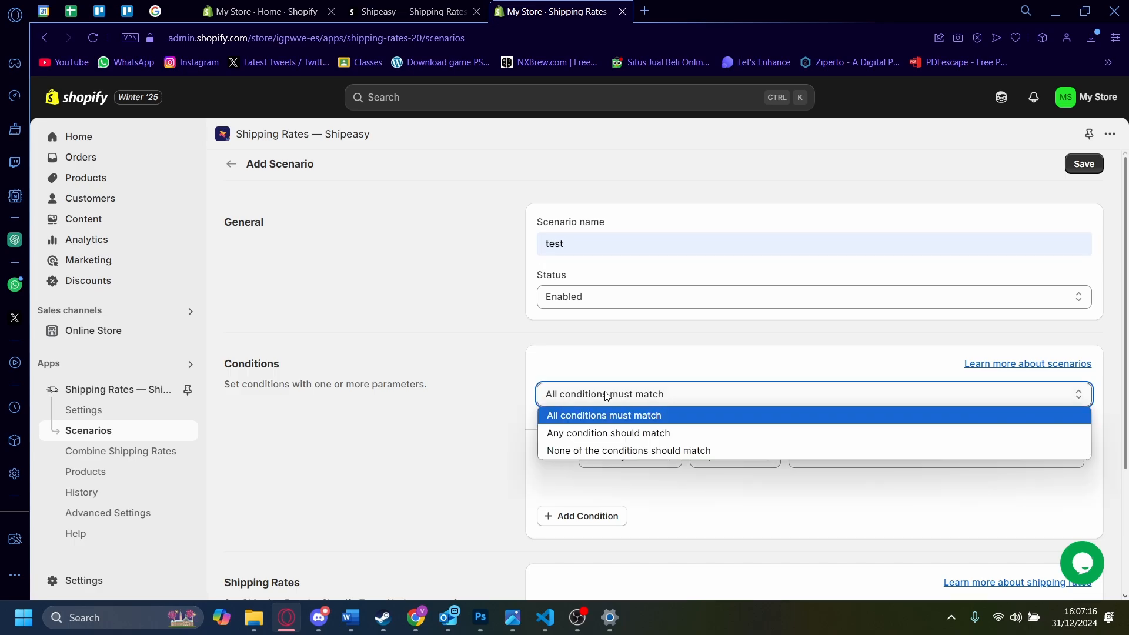
left_click(612, 417)
scroll(507, 421, "down", 1)
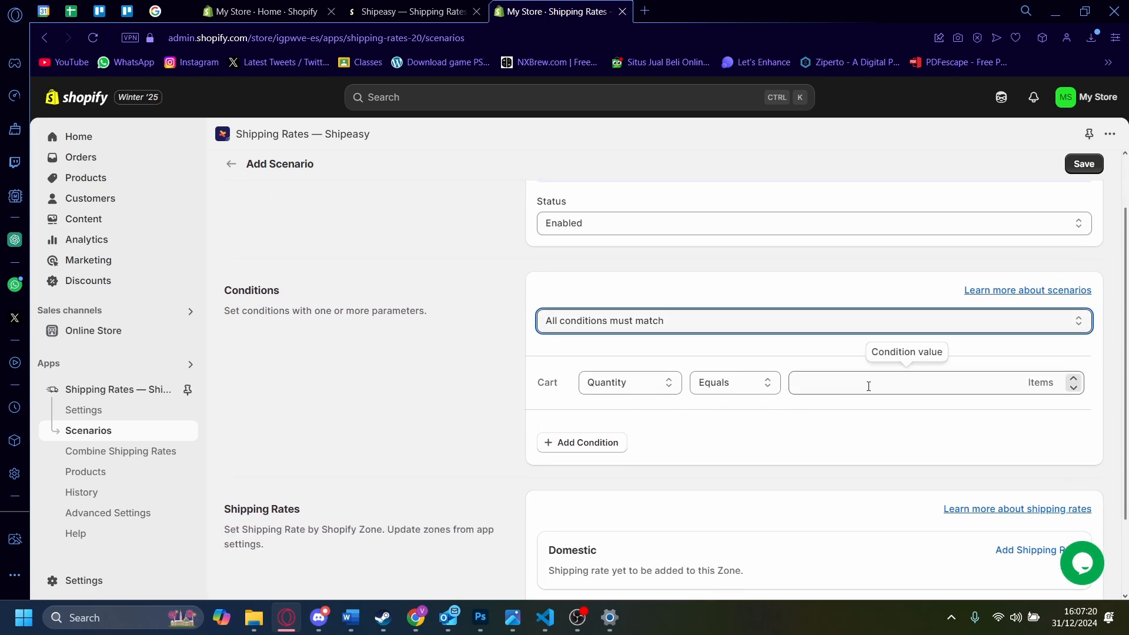
left_click(867, 387)
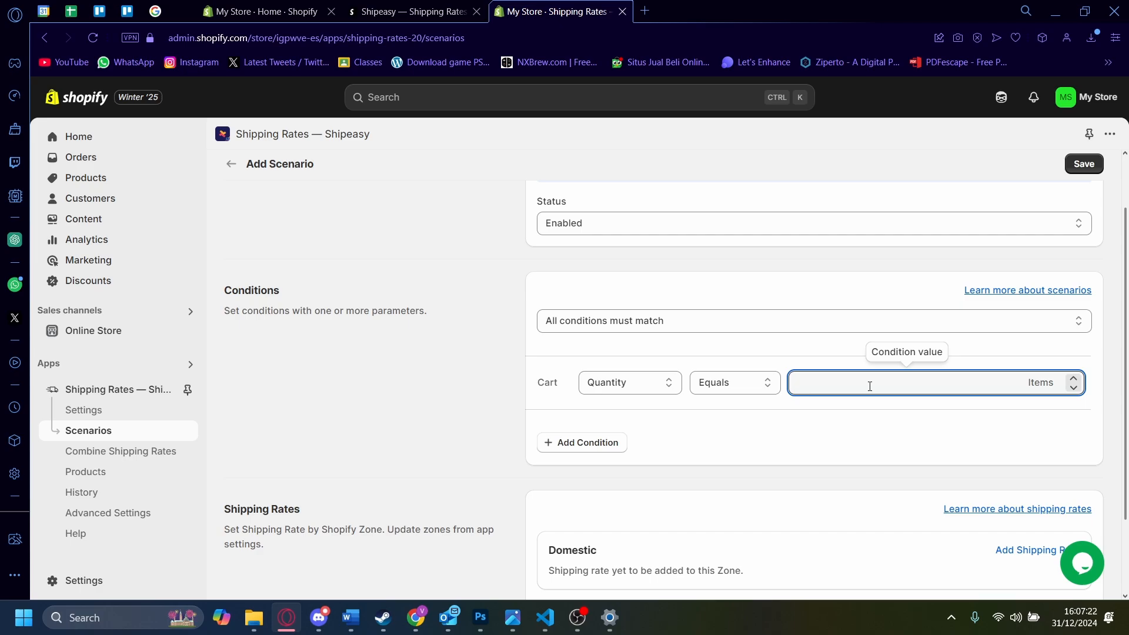
key("Up")
left_click(870, 416)
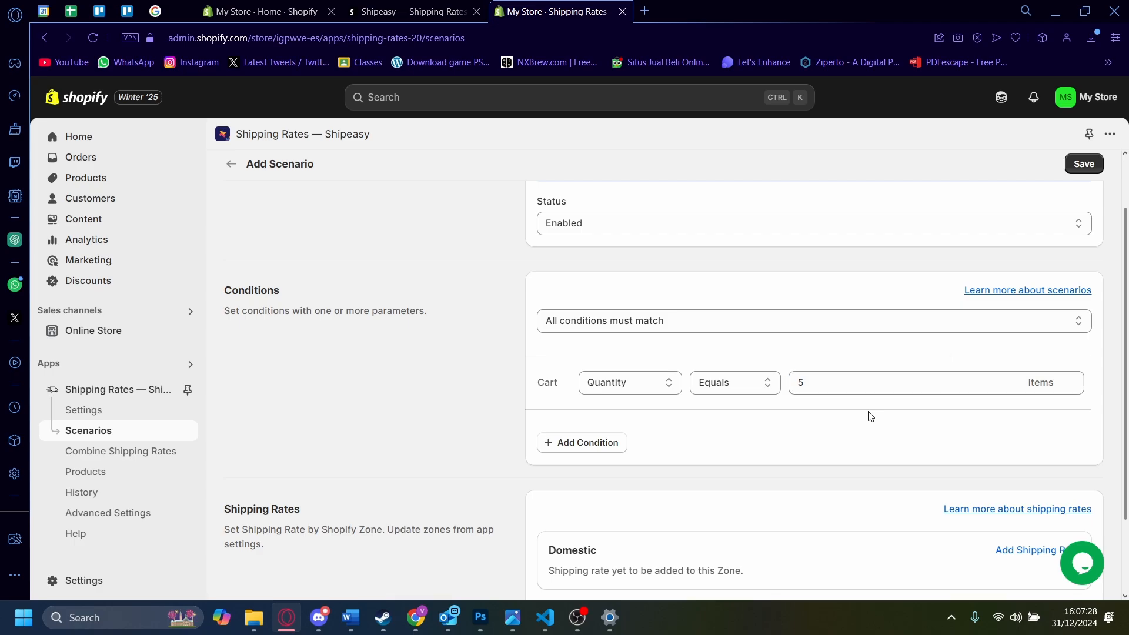
- Set the cart quantity condition's comparison to Greater than or equals
scroll(870, 415, "down", 1)
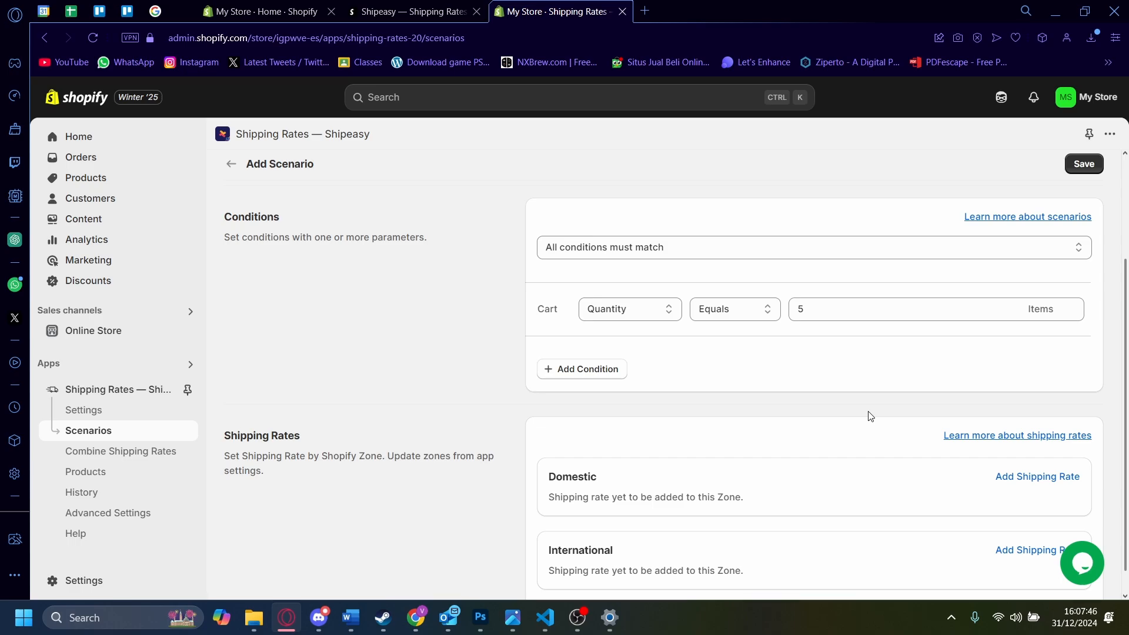
left_click(731, 309)
left_click(745, 366)
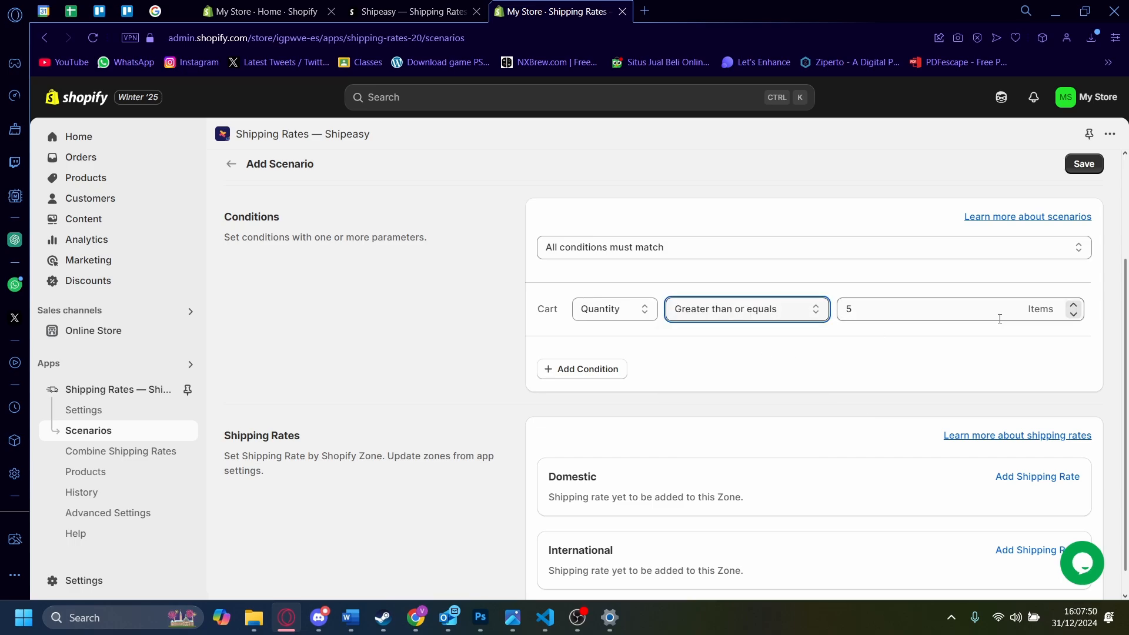
left_click(889, 393)
- Add a shipping rate named "per item" to the Domestic zone, leaving the optional delivery time range empty
scroll(886, 393, "down", 1)
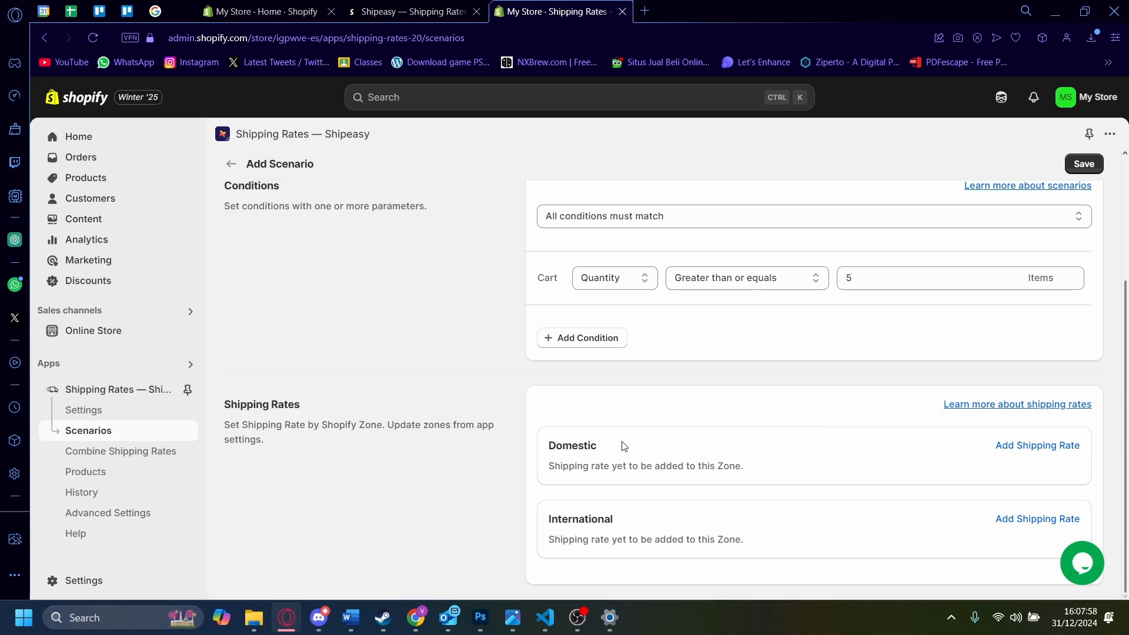
left_click(1019, 450)
left_click(645, 241)
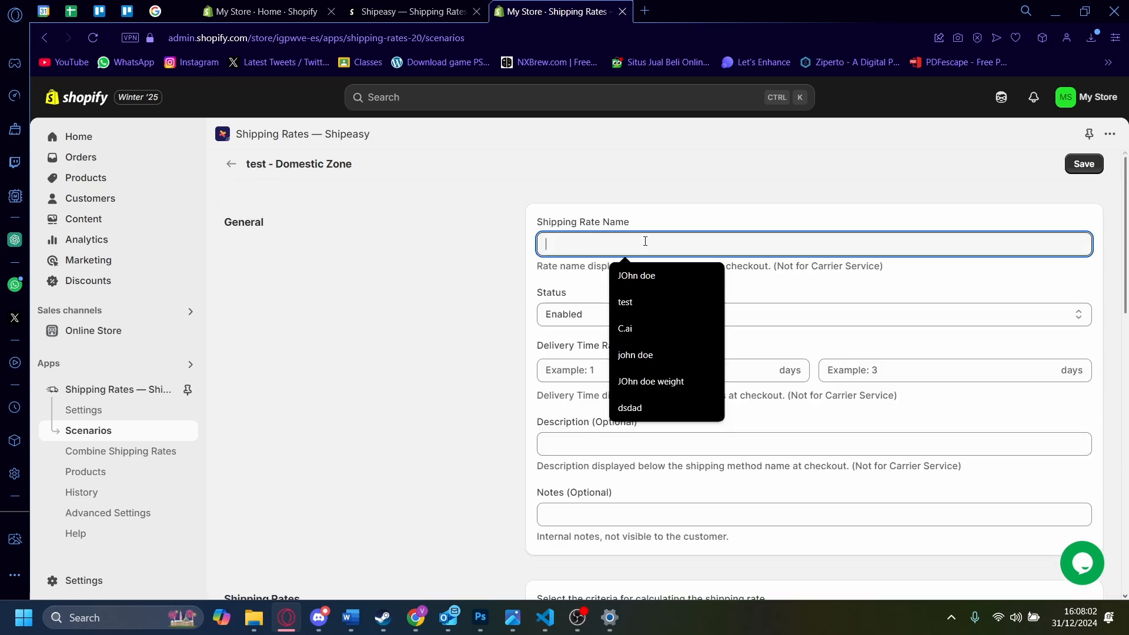
type("per item")
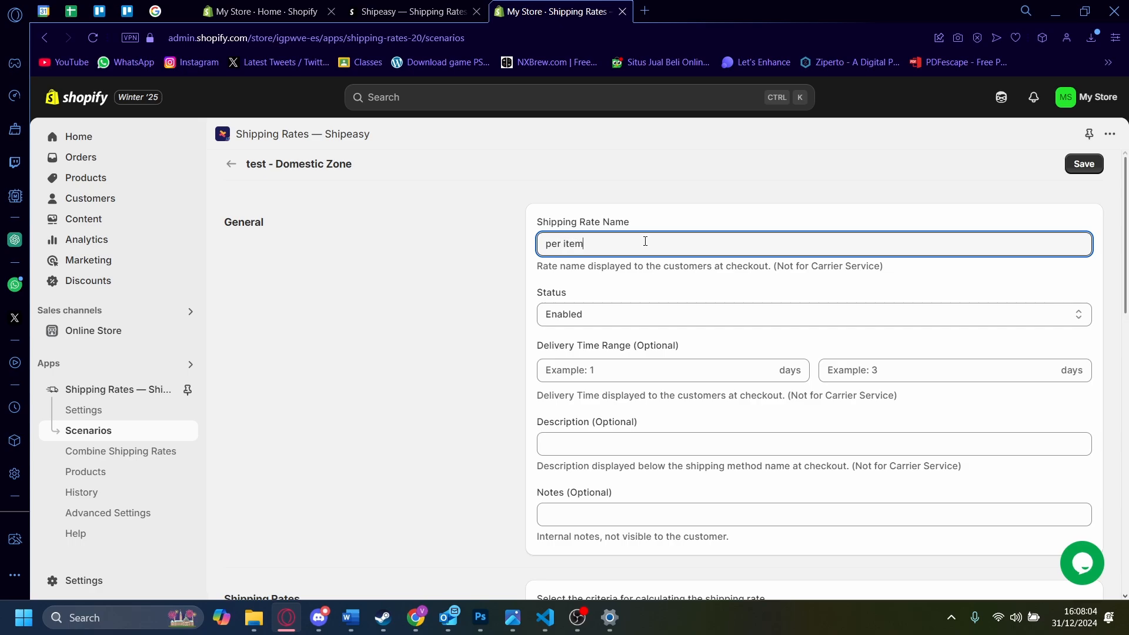
scroll(628, 282, "down", 1)
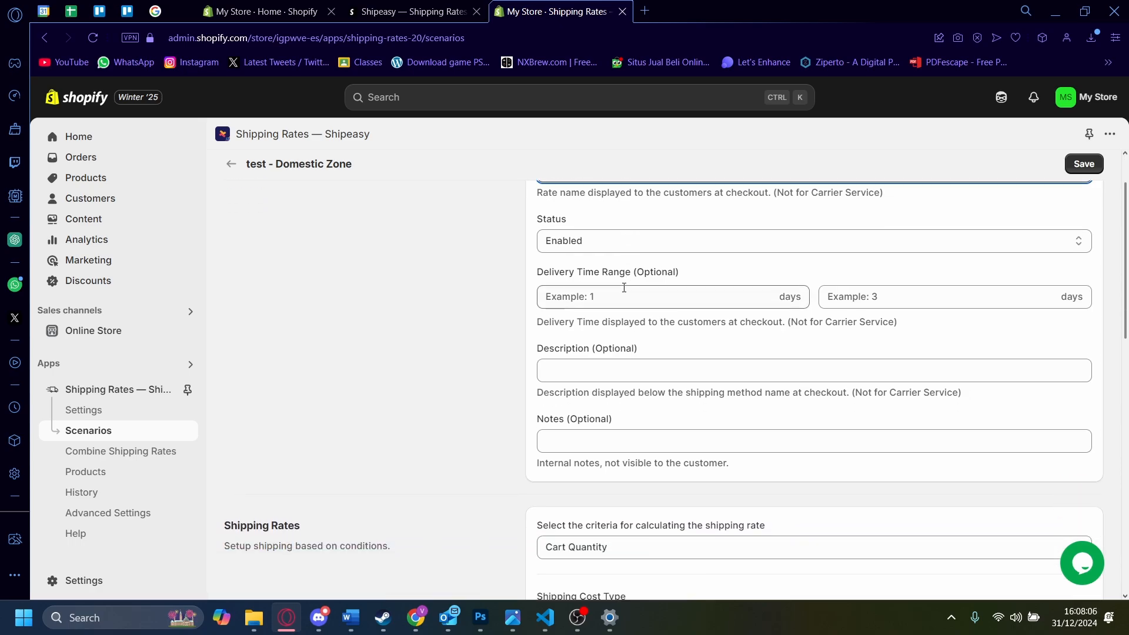
left_click(618, 295)
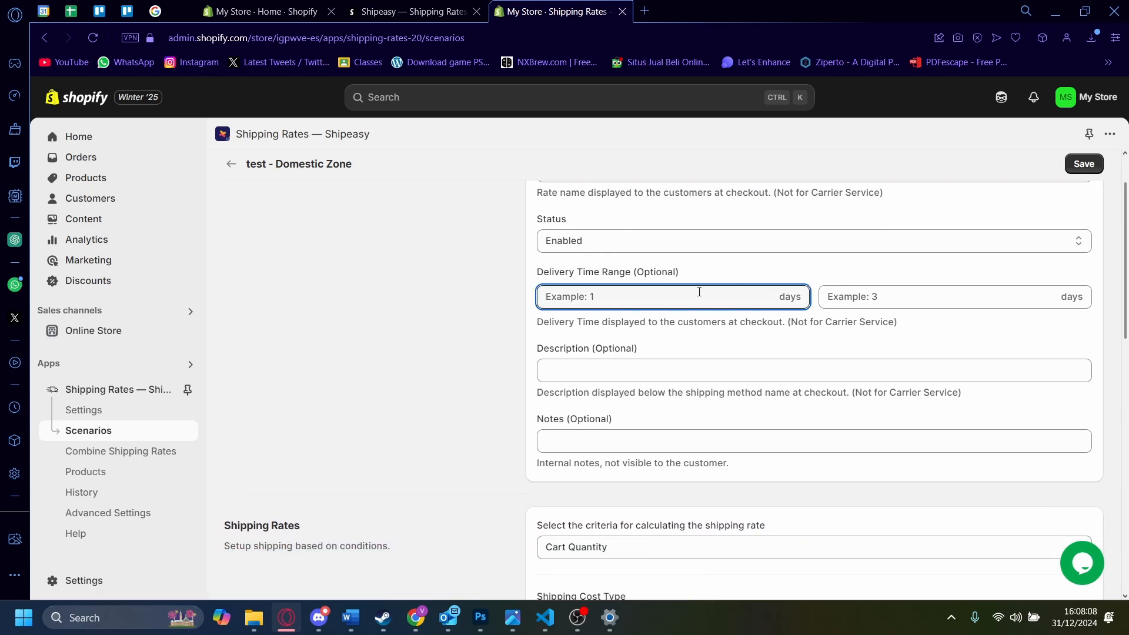
- Browse the cart, product and carrier service criteria for calculating the shipping rate and choose Cart Quantity
scroll(699, 292, "down", 1)
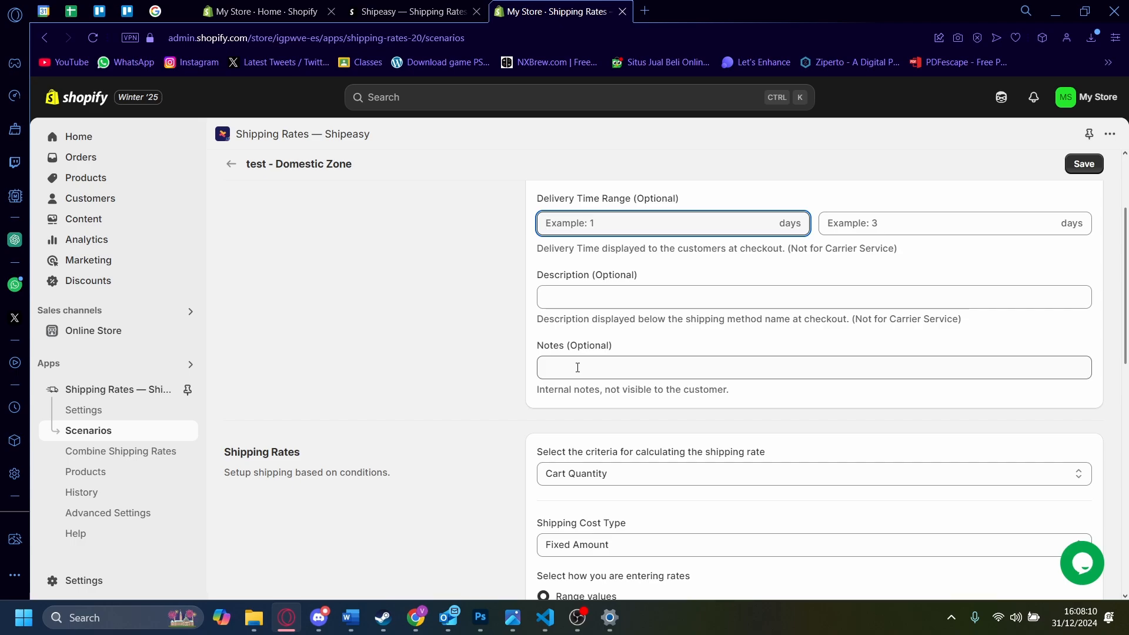
scroll(661, 479, "down", 2)
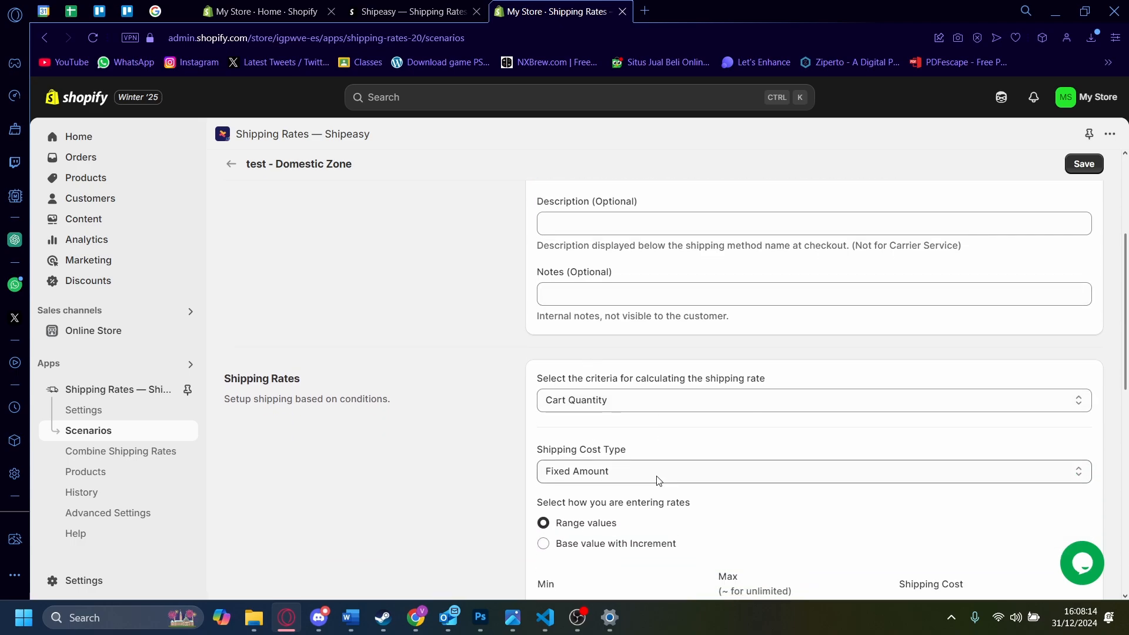
scroll(649, 475, "down", 1)
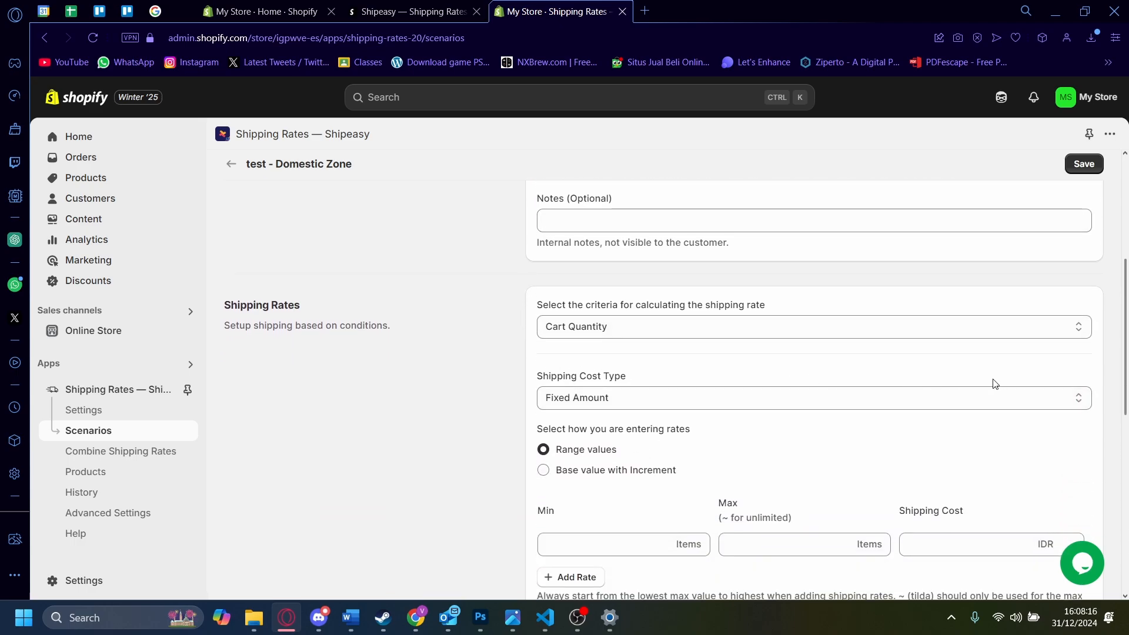
left_click(590, 327)
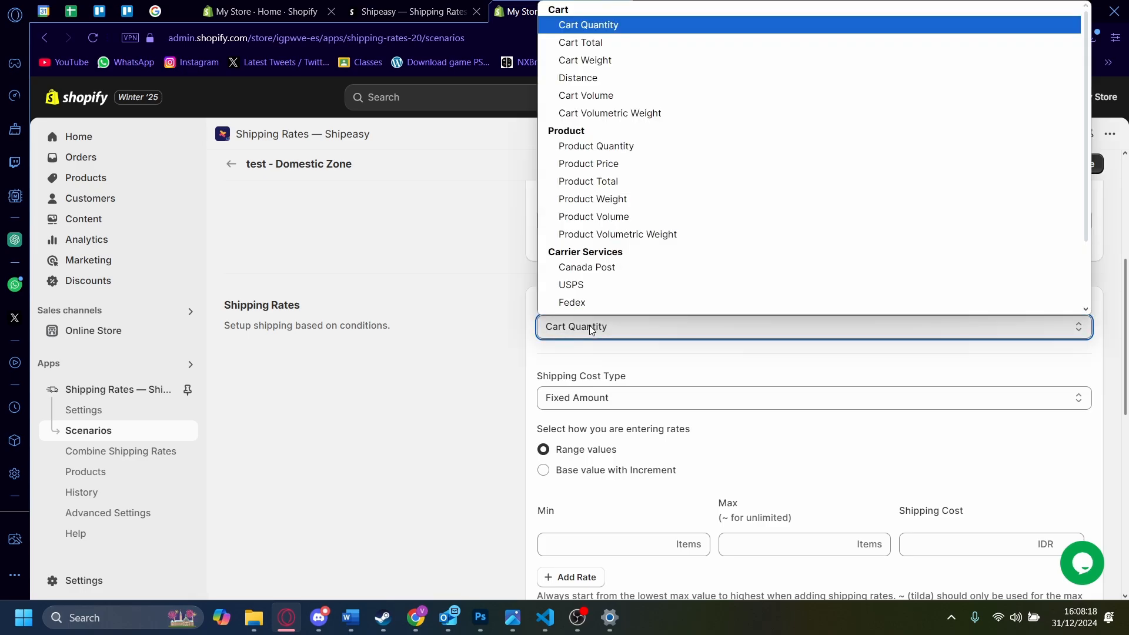
scroll(589, 202, "down", 2)
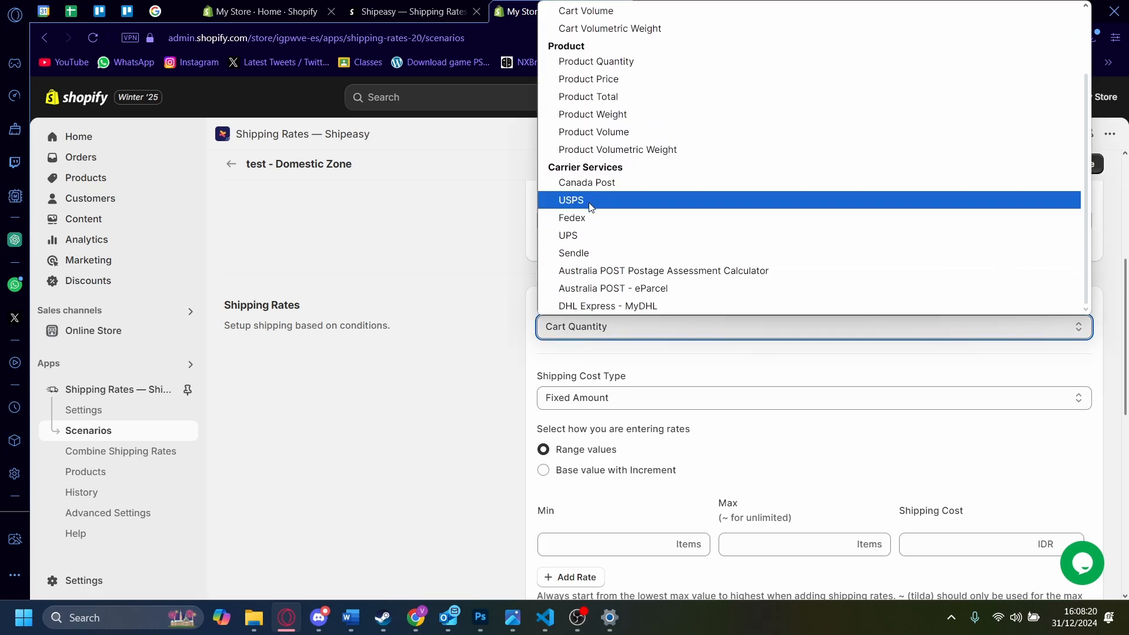
scroll(589, 209, "up", 2)
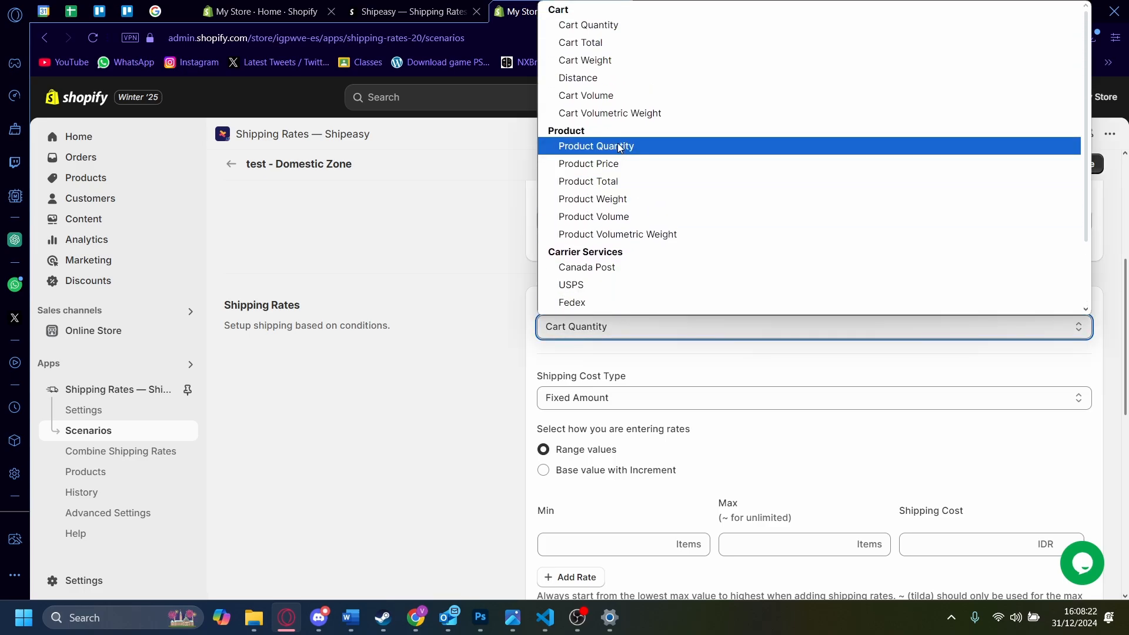
scroll(611, 251, "down", 2)
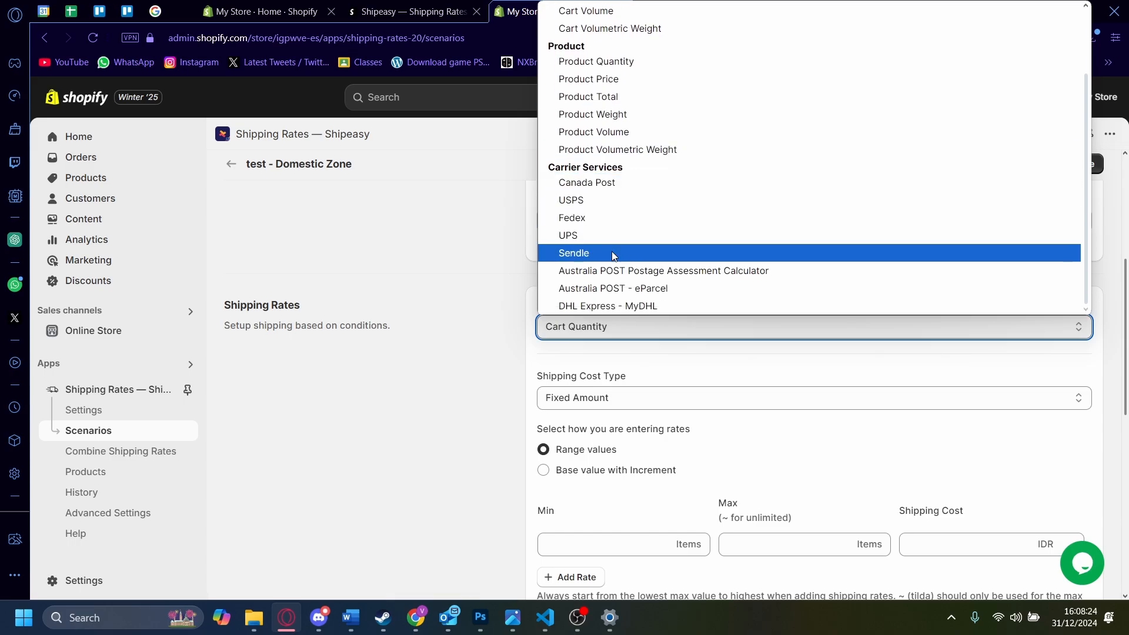
scroll(612, 252, "up", 2)
left_click(625, 26)
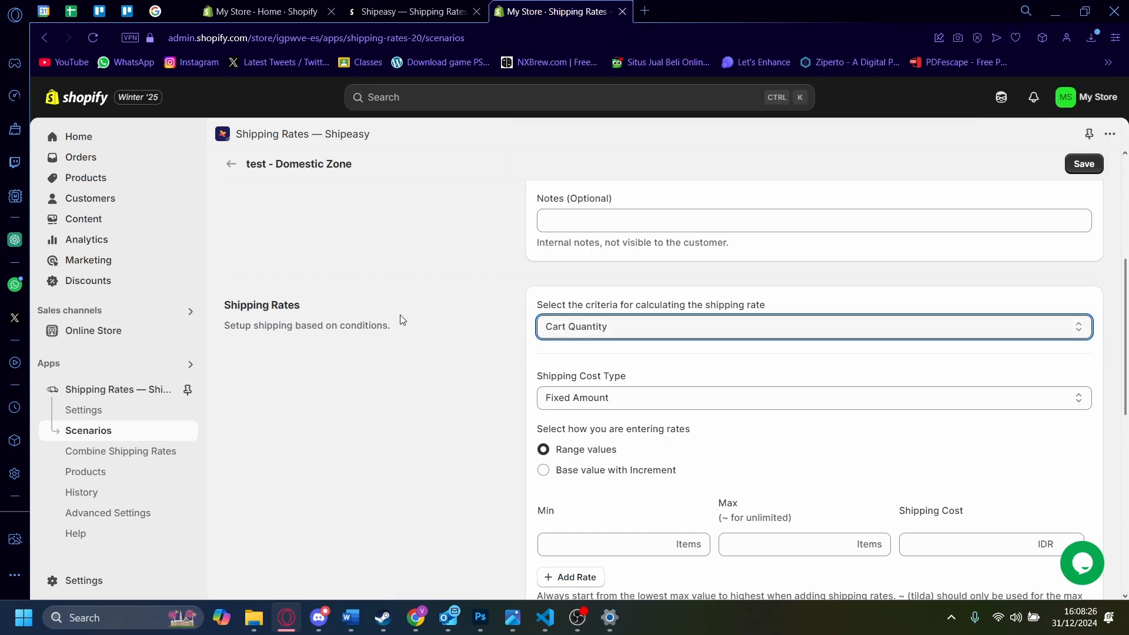
- Keep Fixed Amount as the shipping cost type and choose Base value with Increment for entering the rates
scroll(399, 320, "down", 1)
left_click(600, 328)
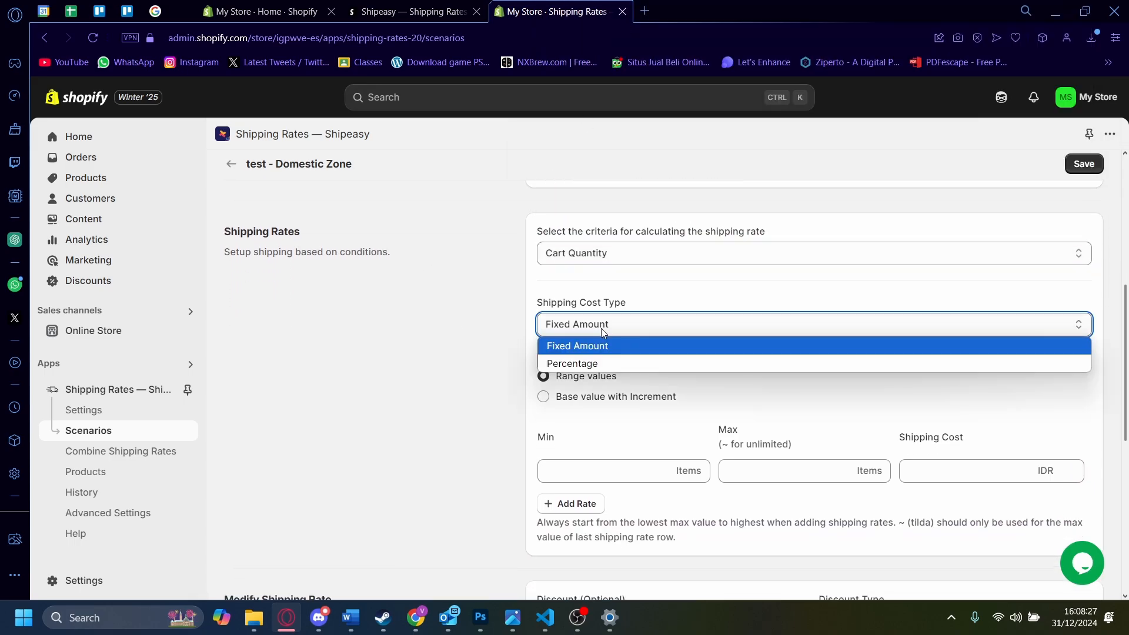
left_click(449, 379)
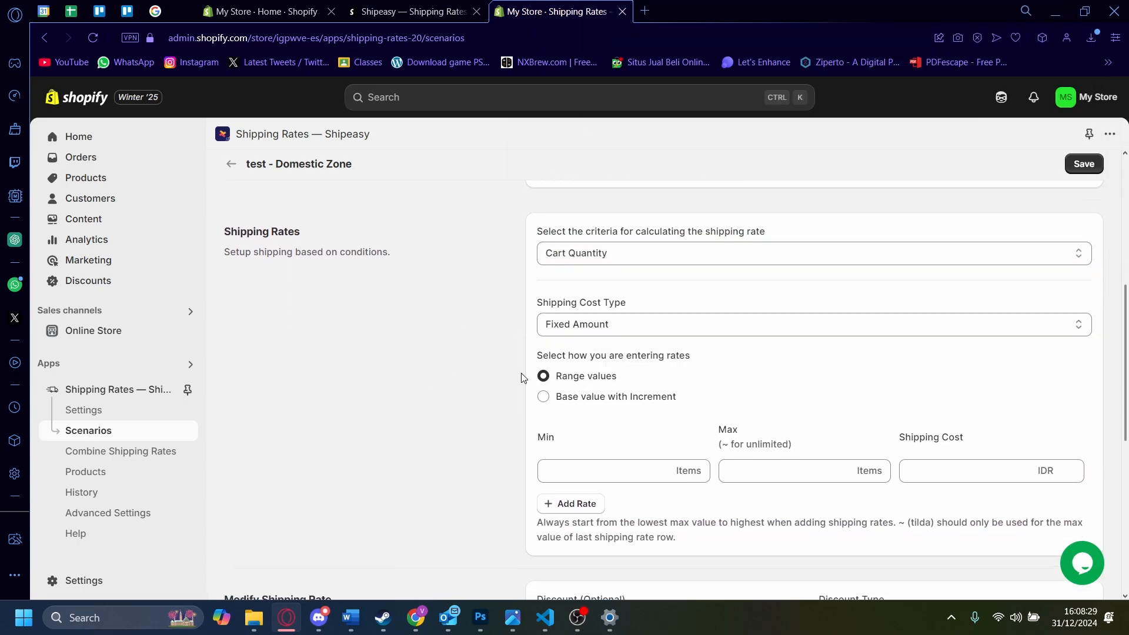
left_click(591, 404)
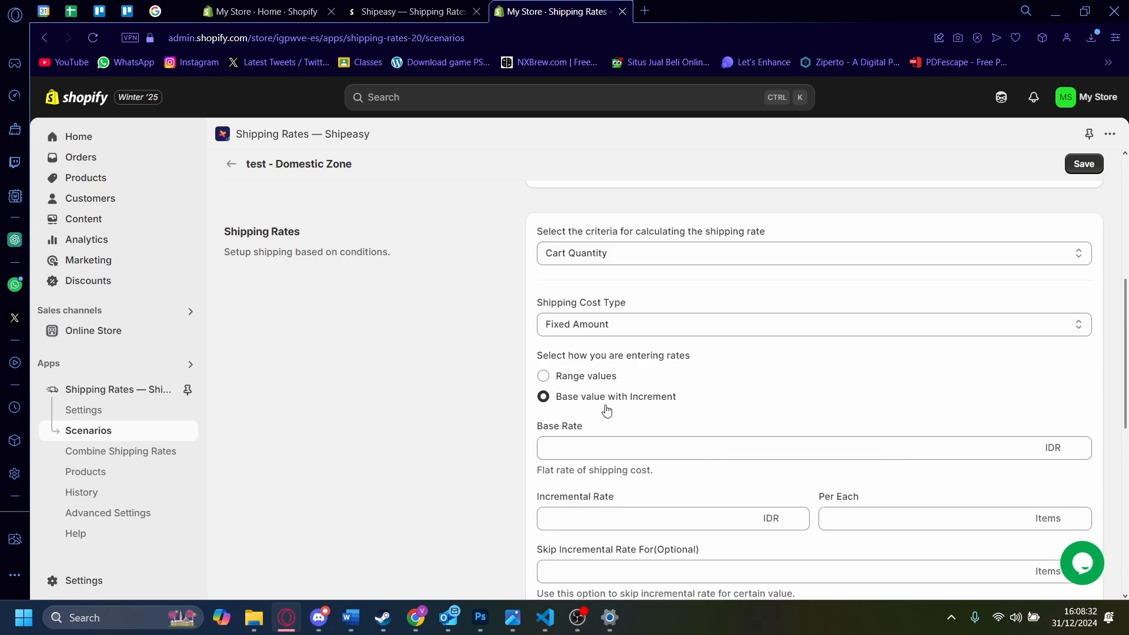
- Set the base rate of the domestic shipping rate to 10 IDR
scroll(606, 410, "down", 3)
left_click(599, 296)
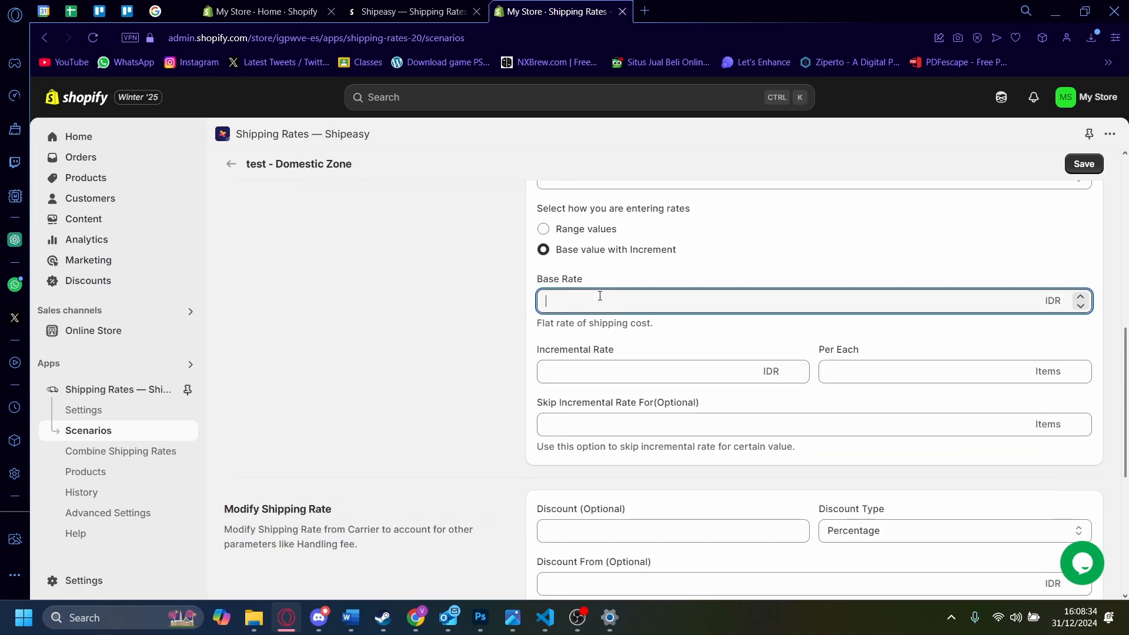
type("10000")
key("BackSpace")
key("BackSpace")
key("BackSpace")
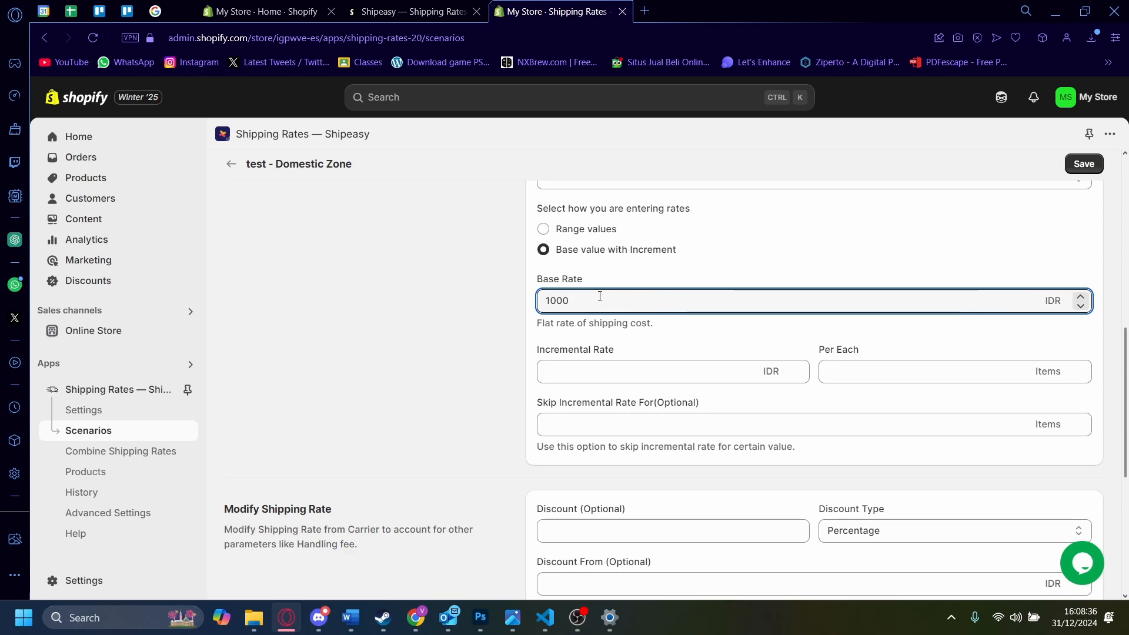
- Set the incremental rate to 50 IDR per each 1 item
left_click(653, 377)
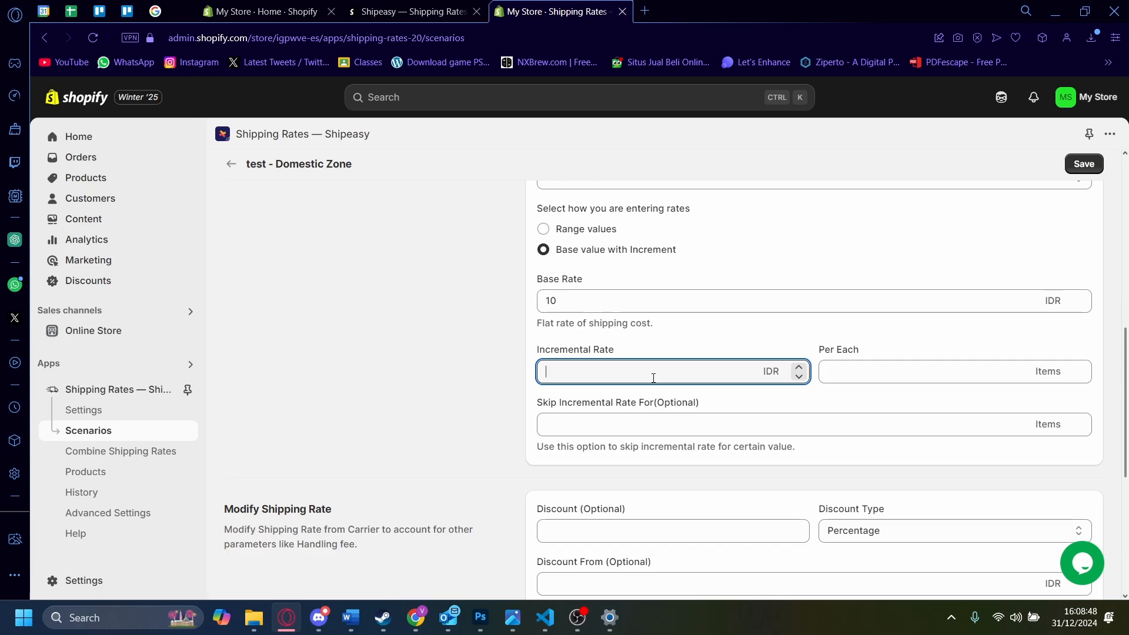
type("50")
left_click(871, 375)
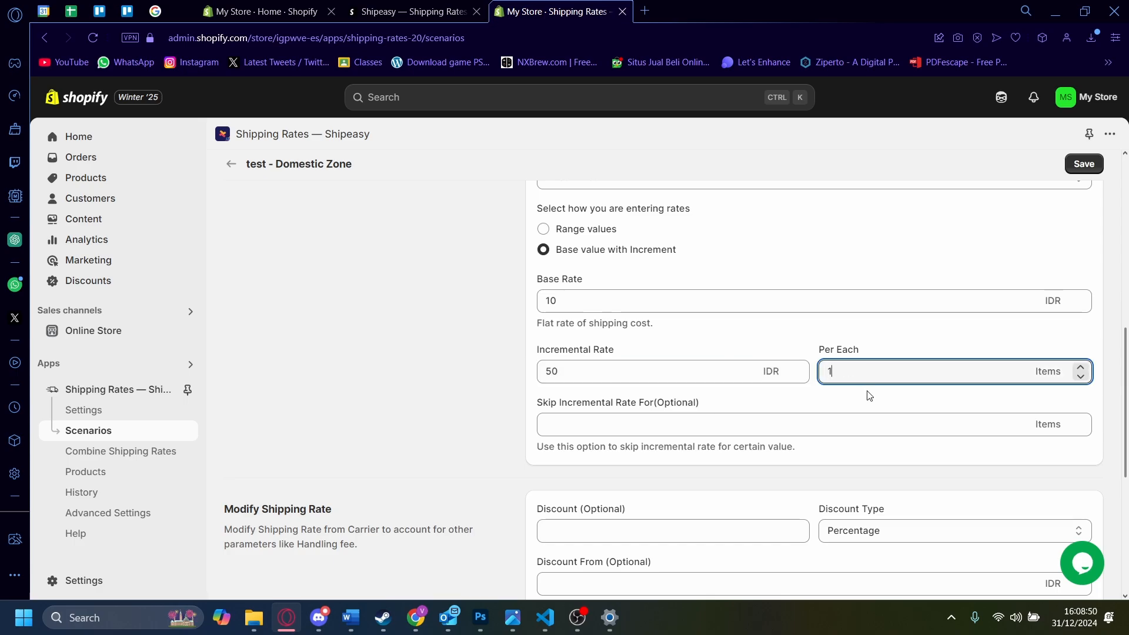
left_click(870, 396)
left_click(574, 377)
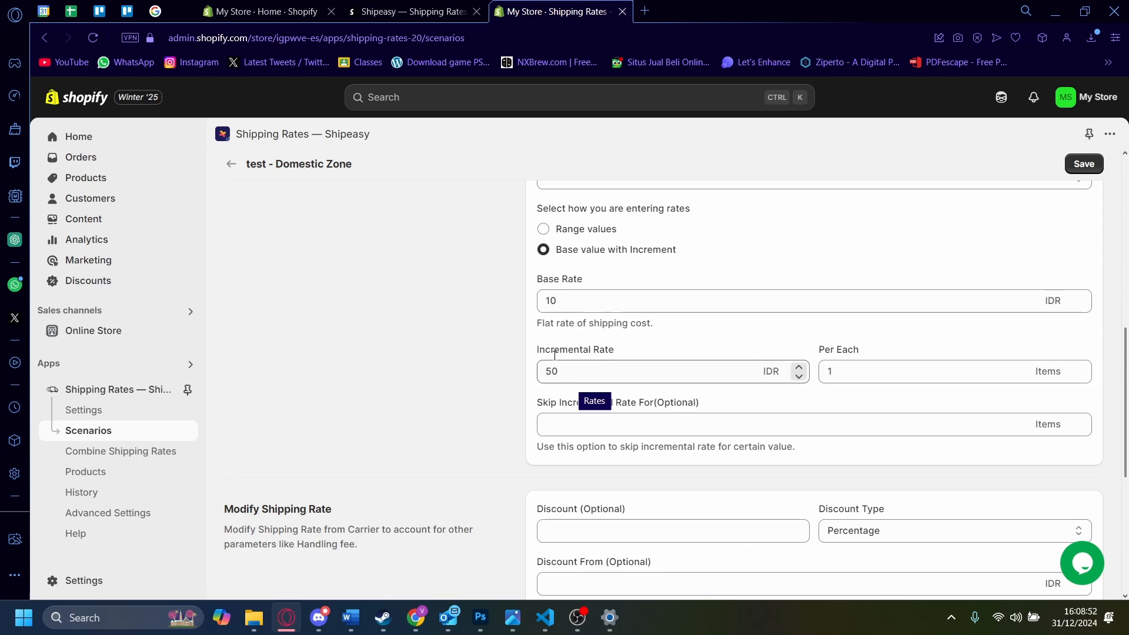
left_click(548, 298)
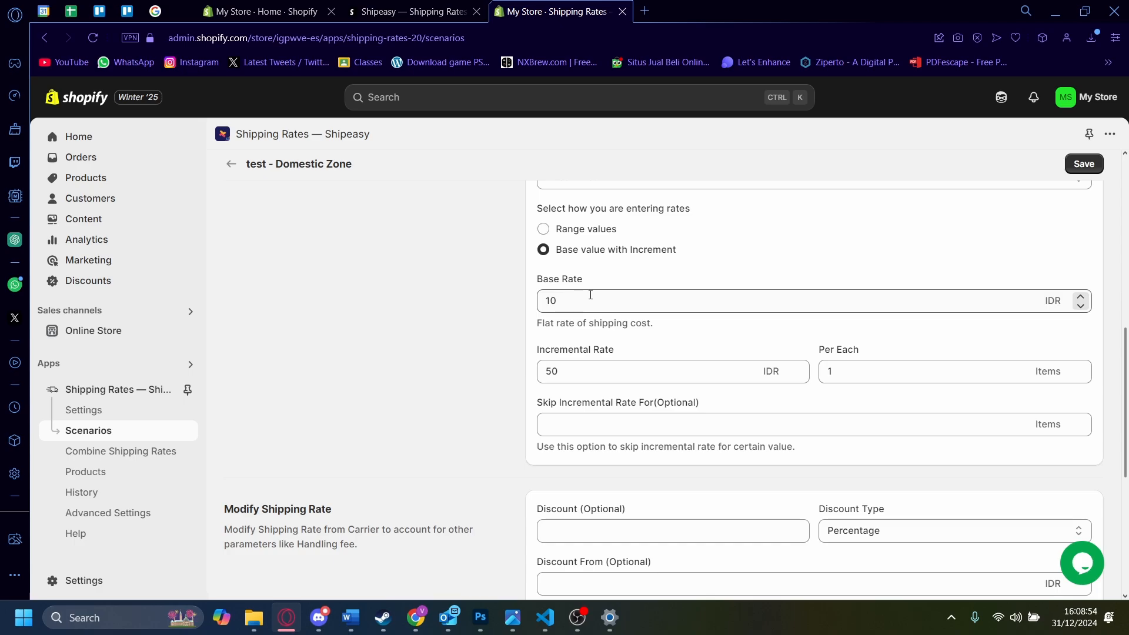
- Review the optional skip, discount, maximum rate and handling fee fields, leave them empty and save the domestic shipping rate
scroll(590, 297, "down", 1)
left_click(625, 350)
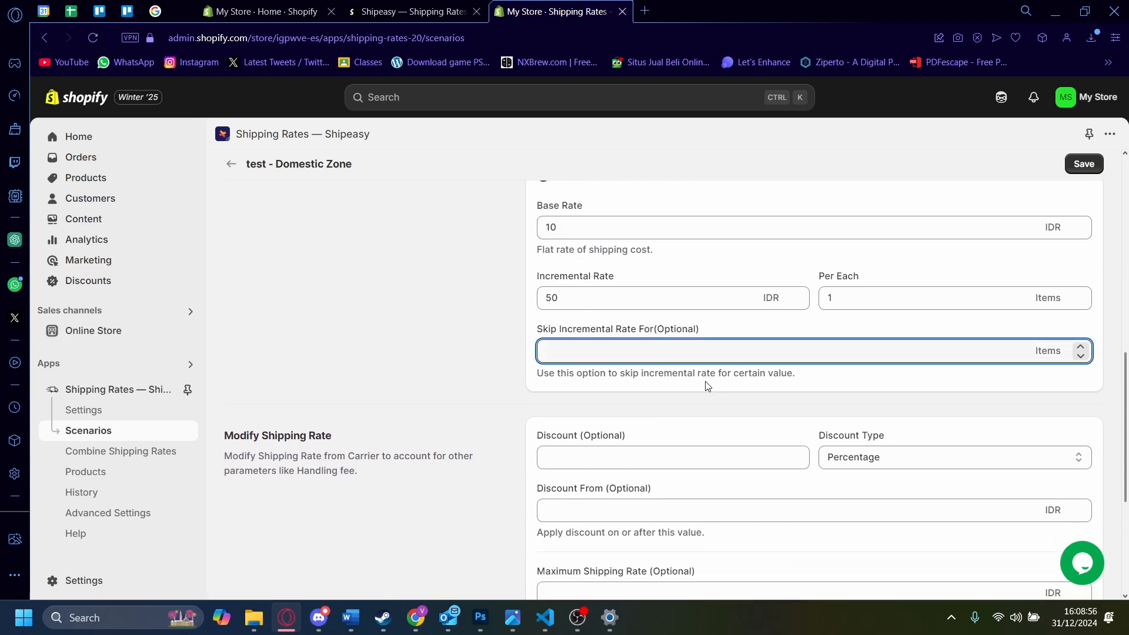
scroll(707, 374, "down", 1)
scroll(588, 391, "down", 3)
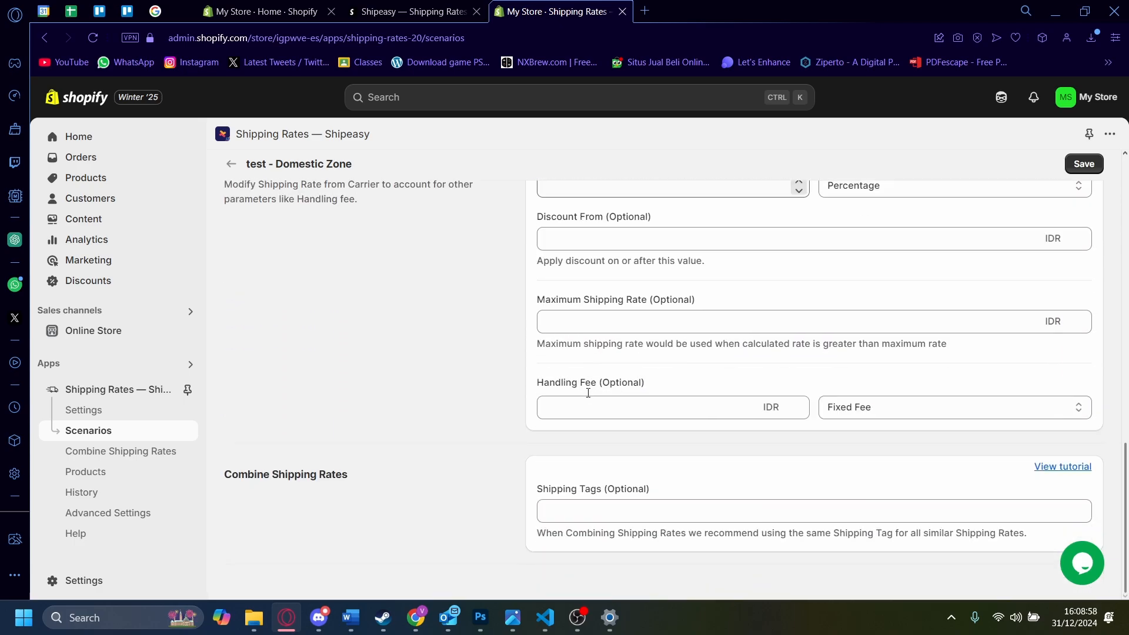
scroll(590, 430, "up", 6)
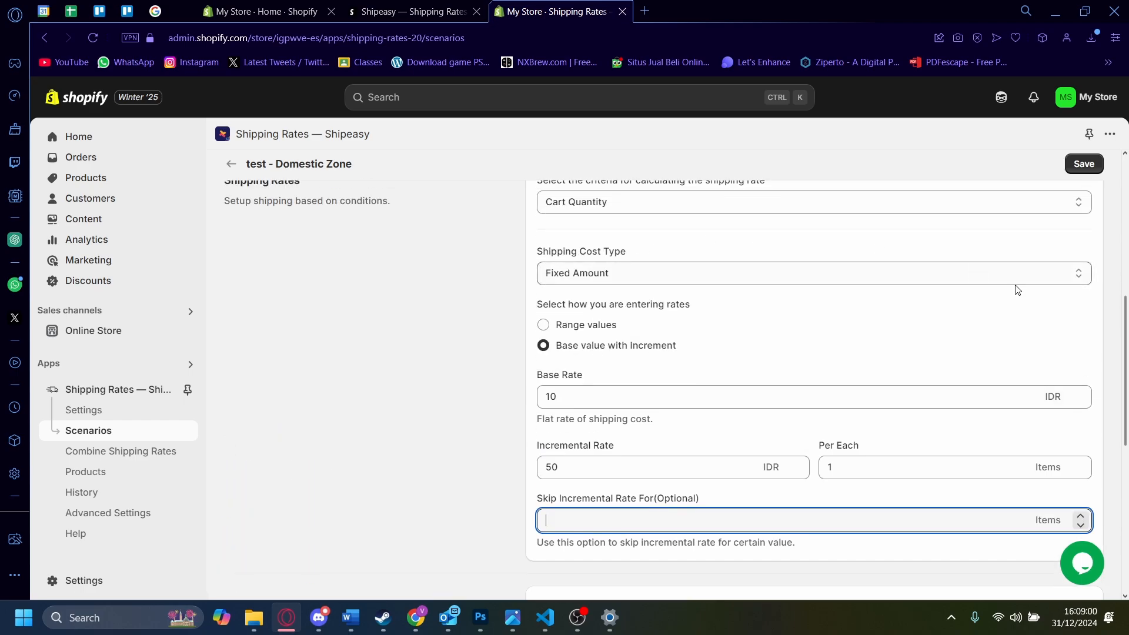
left_click(355, 336)
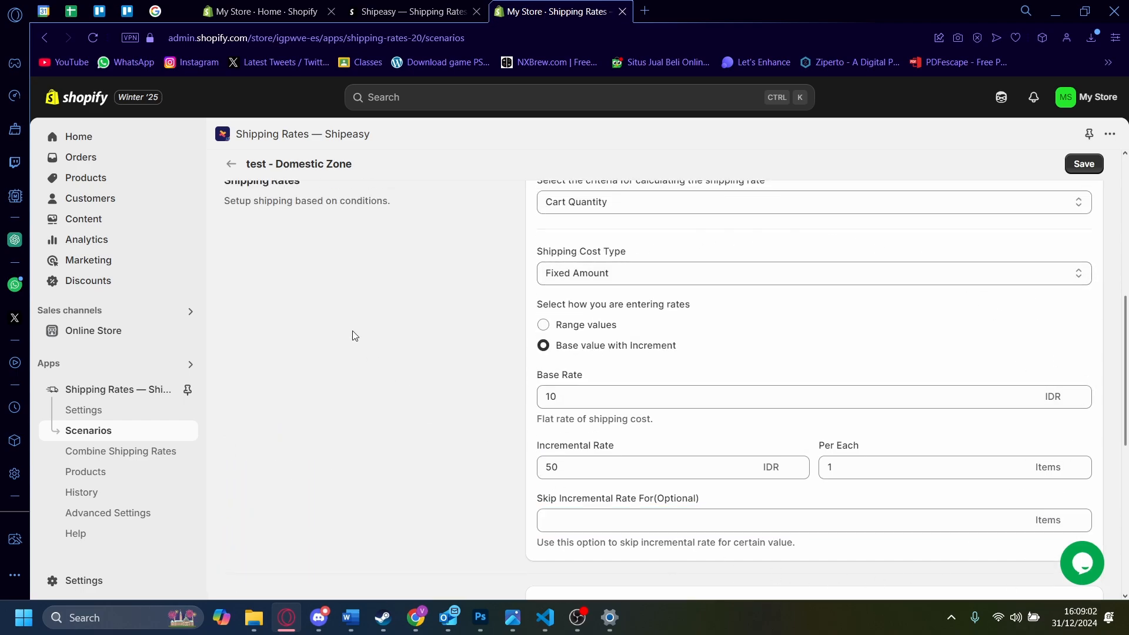
left_click(1091, 174)
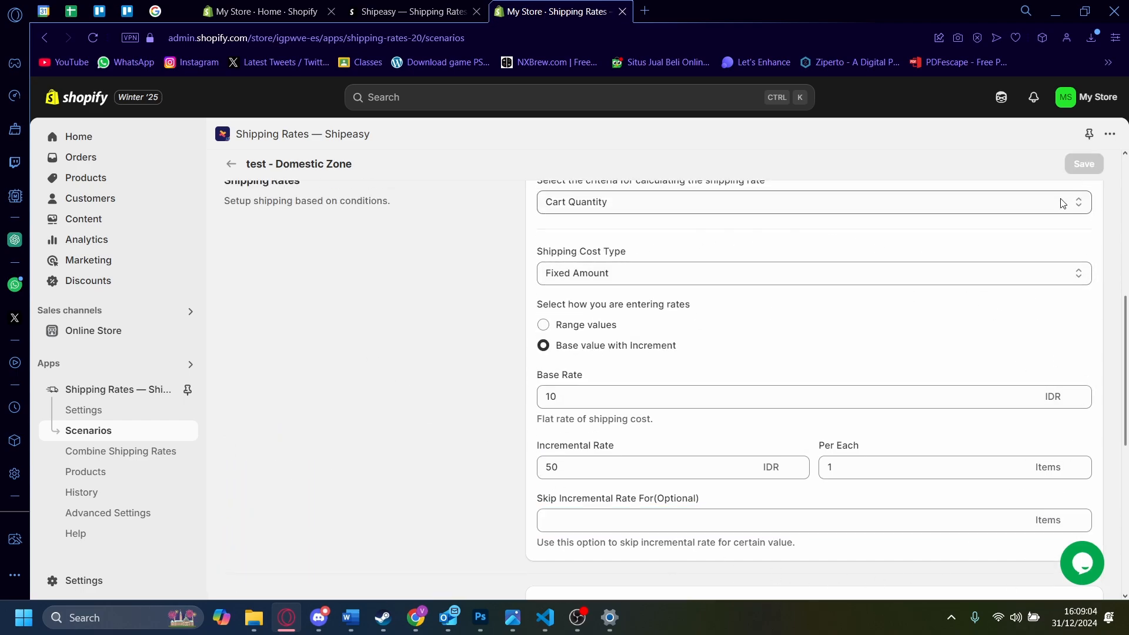